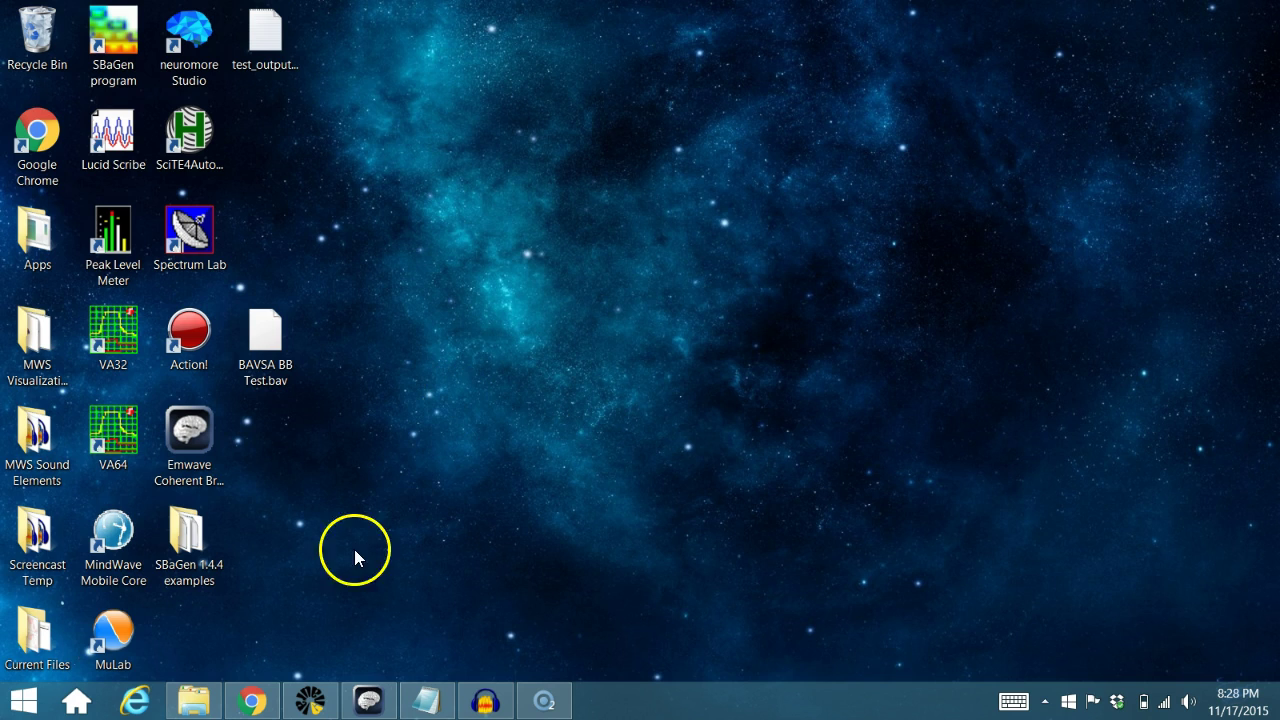
Restore the Chrome window showing the Freesound page for Windchimes 2.wav.
{"action": "left_click", "coordinate": [252, 700]}
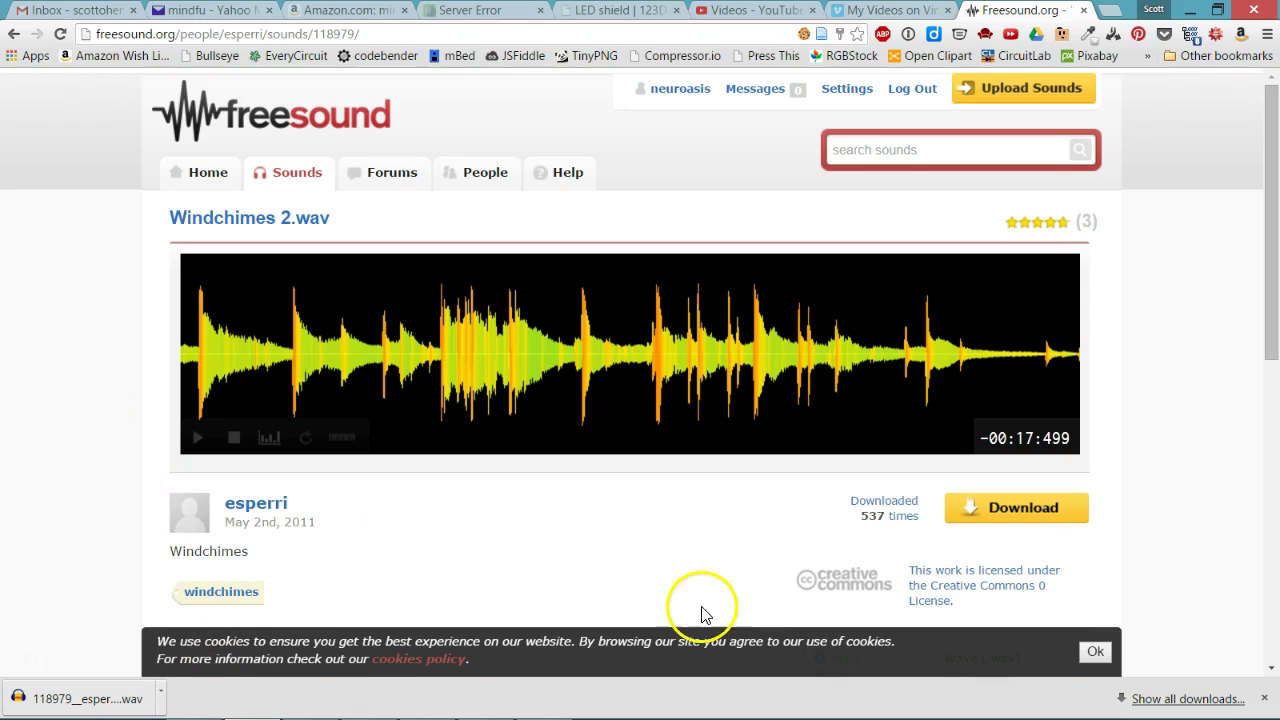
Close Chrome's downloads bar and play the full Windchimes 2.wav preview.
{"action": "left_click", "coordinate": [1265, 699]}
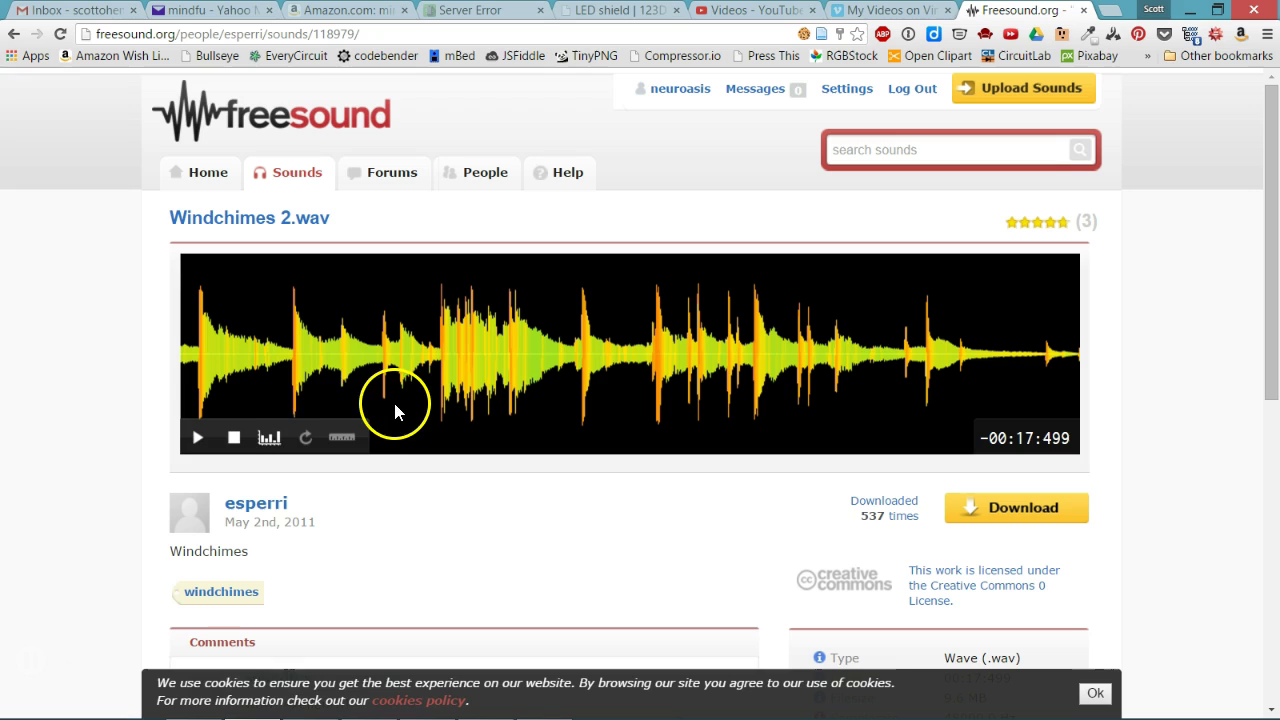
{"action": "left_click", "coordinate": [197, 438]}
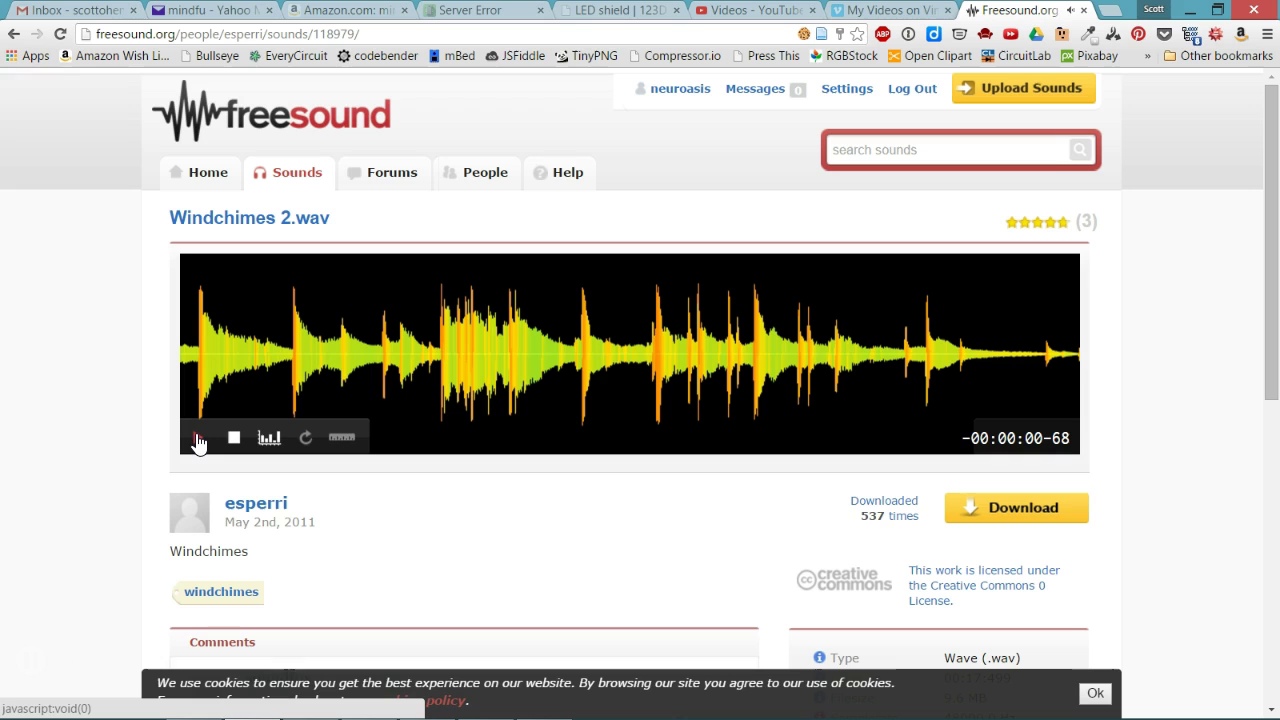
Read the Windchimes 2.wav comments and file details, then minimize Chrome.
{"action": "scroll", "coordinate": [95, 455], "scroll_direction": "down", "scroll_amount": 1}
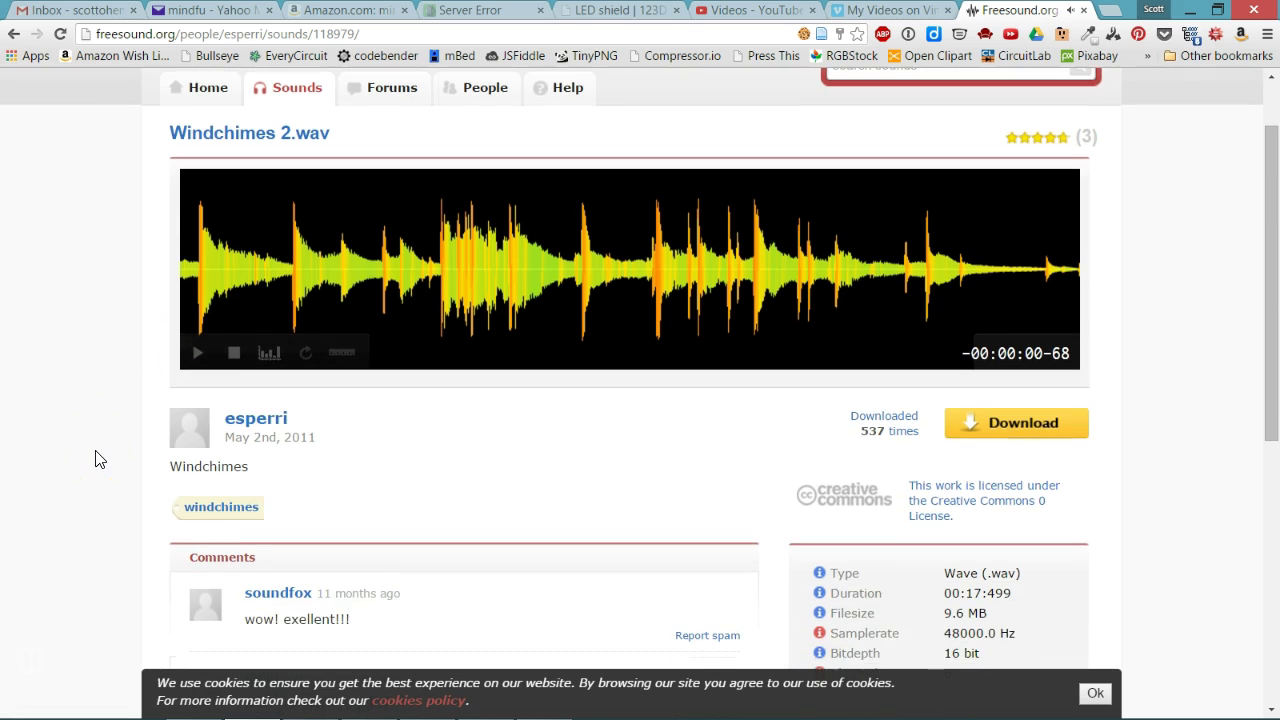
{"action": "scroll", "coordinate": [95, 459], "scroll_direction": "down", "scroll_amount": 2}
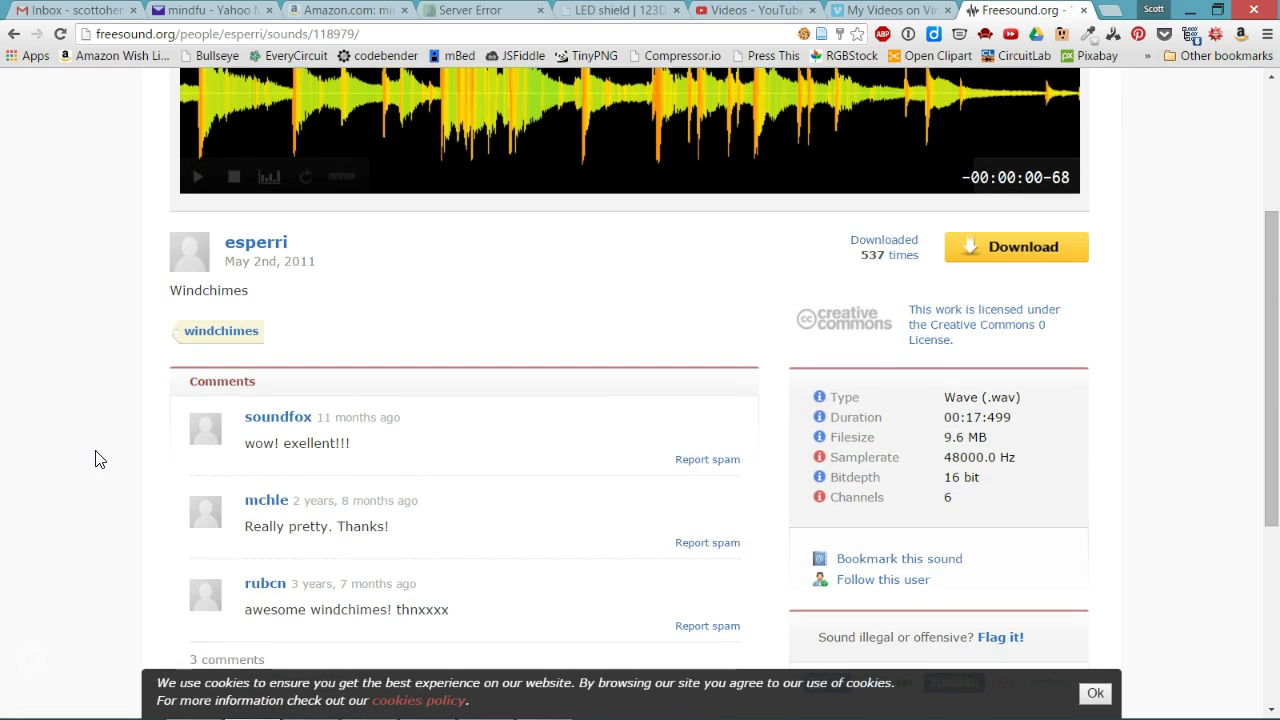
{"action": "scroll", "coordinate": [95, 459], "scroll_direction": "down", "scroll_amount": 1}
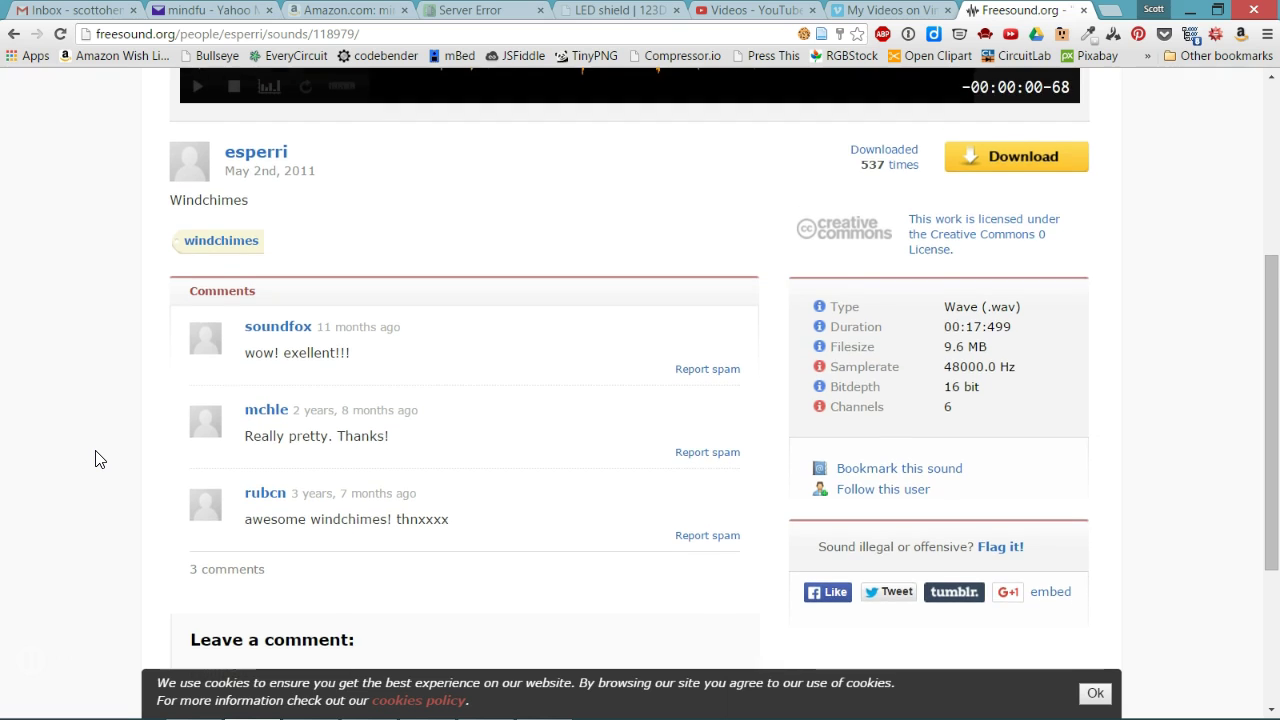
{"action": "scroll", "coordinate": [95, 459], "scroll_direction": "up", "scroll_amount": 4}
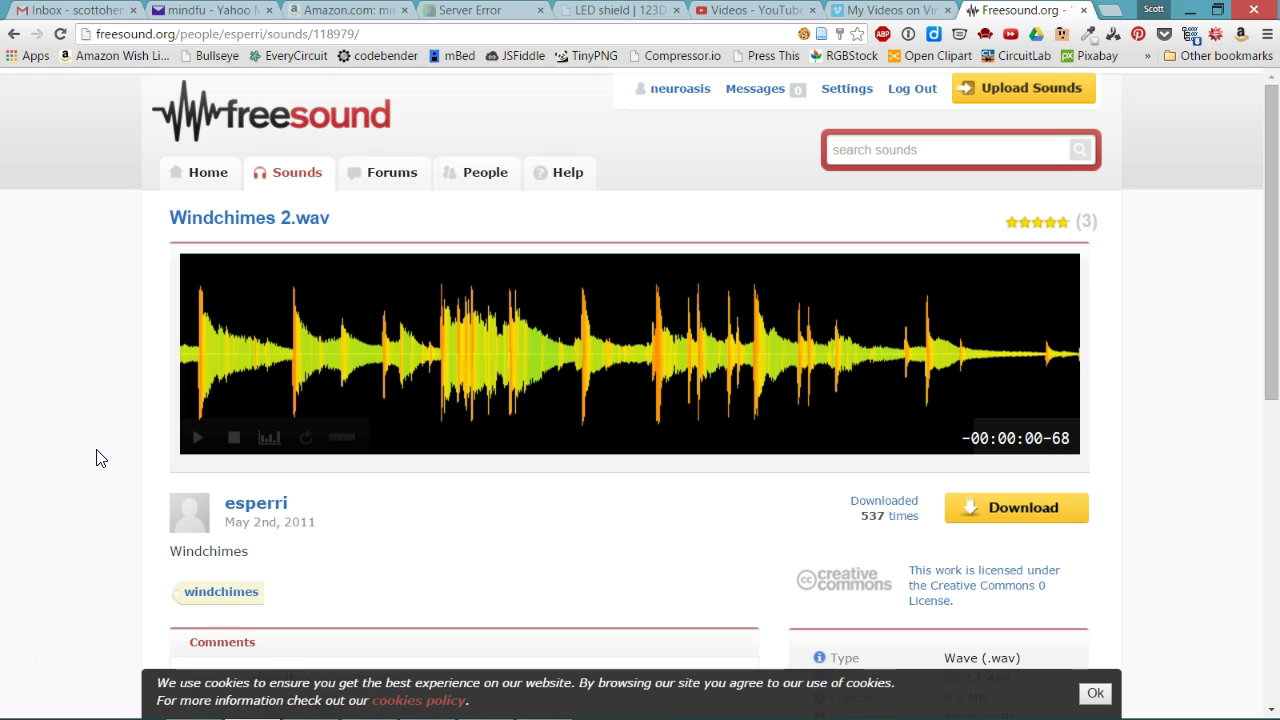
{"action": "scroll", "coordinate": [370, 548], "scroll_direction": "down", "scroll_amount": 2}
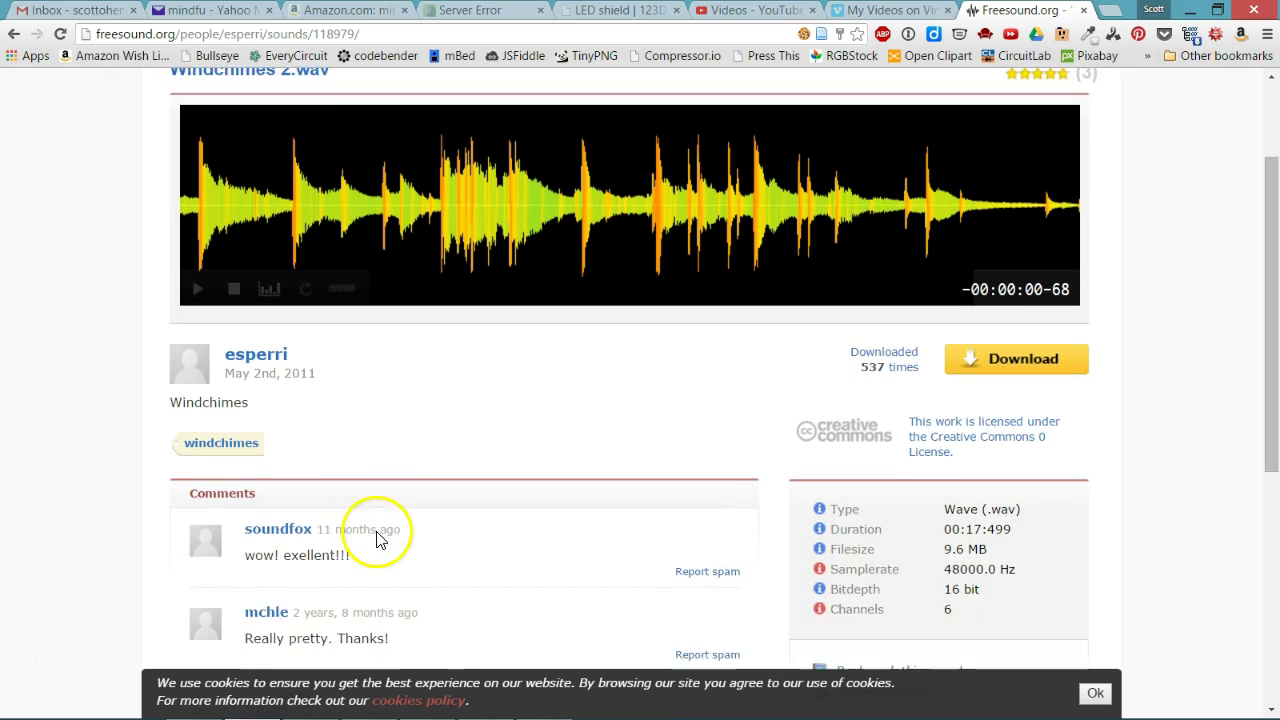
{"action": "scroll", "coordinate": [380, 538], "scroll_direction": "down", "scroll_amount": 1}
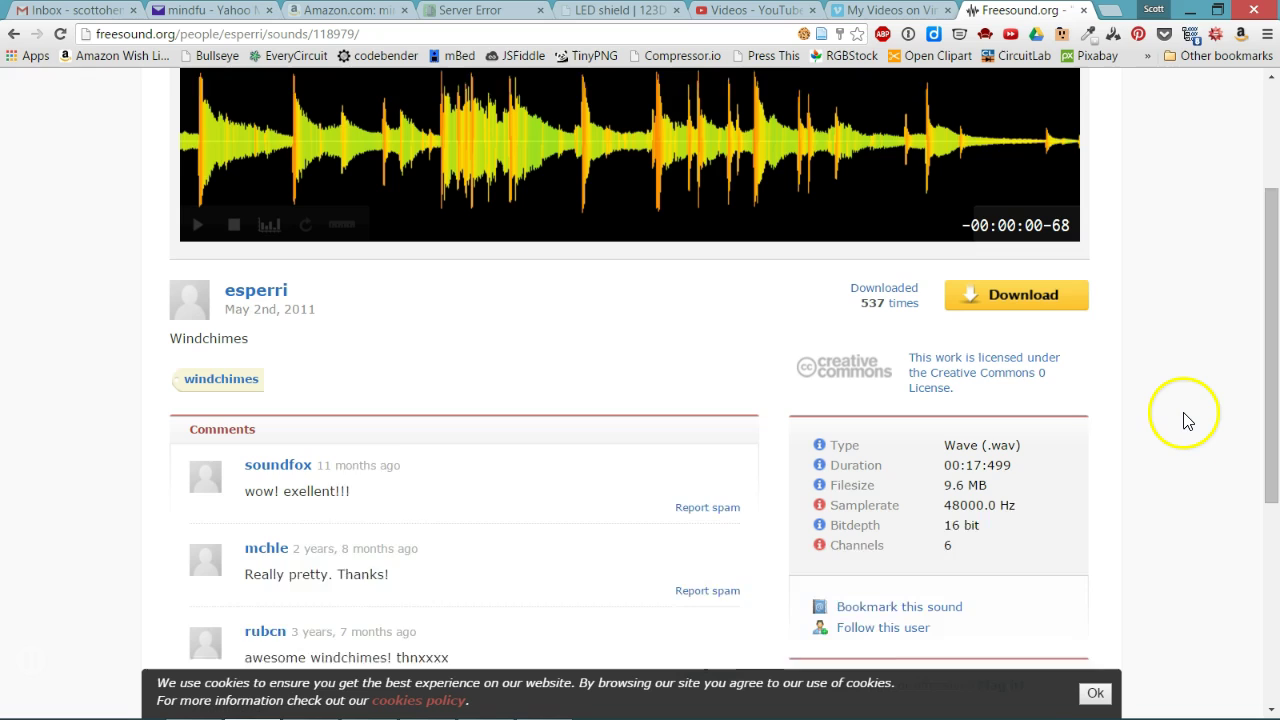
{"action": "scroll", "coordinate": [1187, 420], "scroll_direction": "down", "scroll_amount": 1}
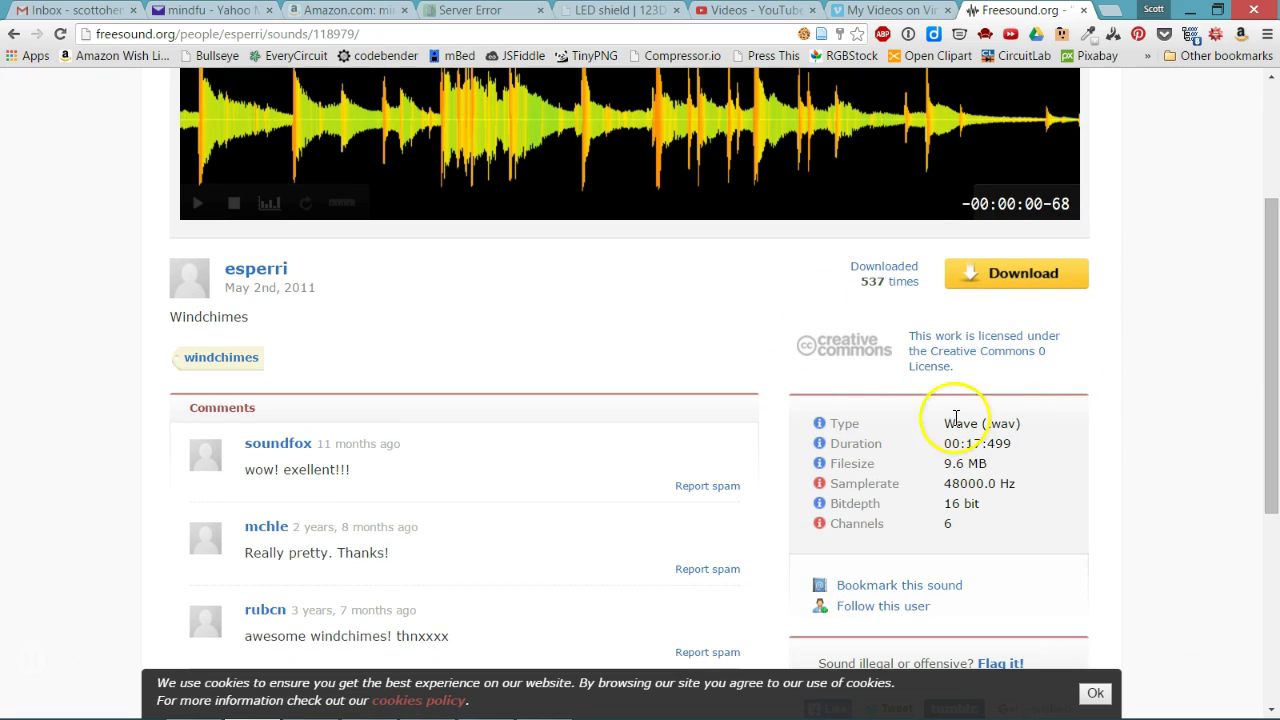
{"action": "scroll", "coordinate": [1186, 345], "scroll_direction": "down", "scroll_amount": 1}
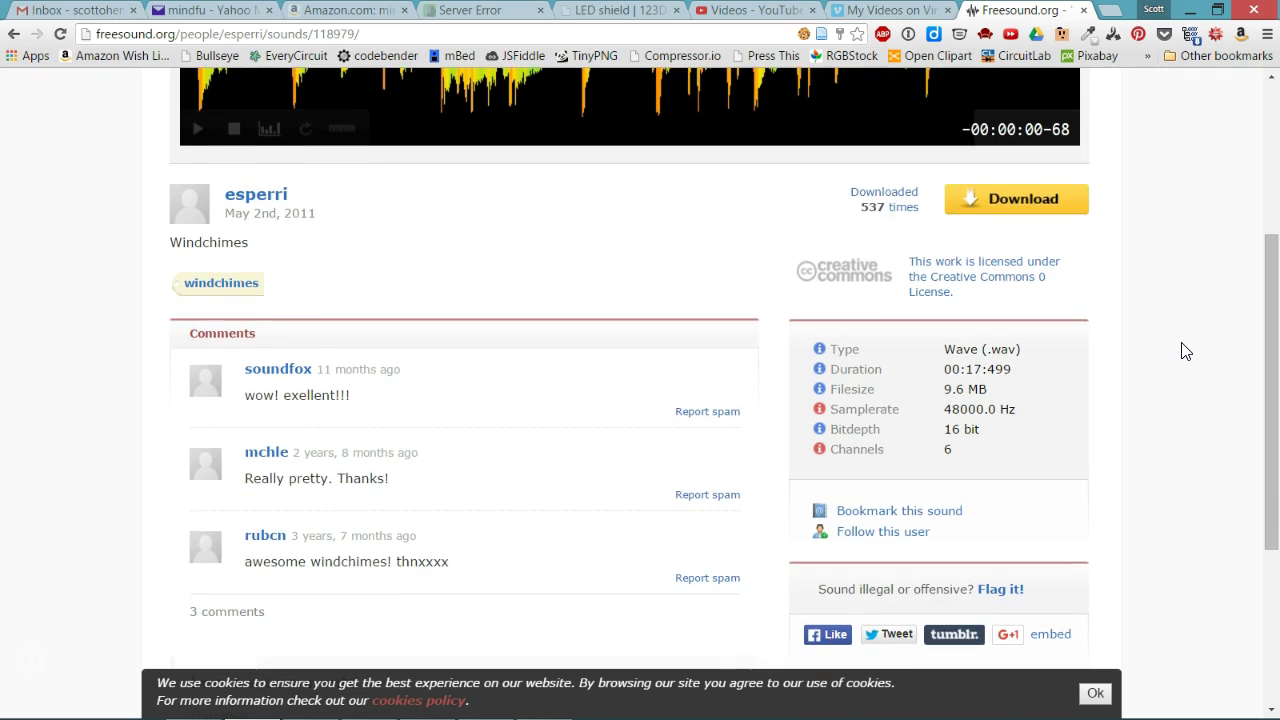
{"action": "scroll", "coordinate": [1180, 358], "scroll_direction": "up", "scroll_amount": 3}
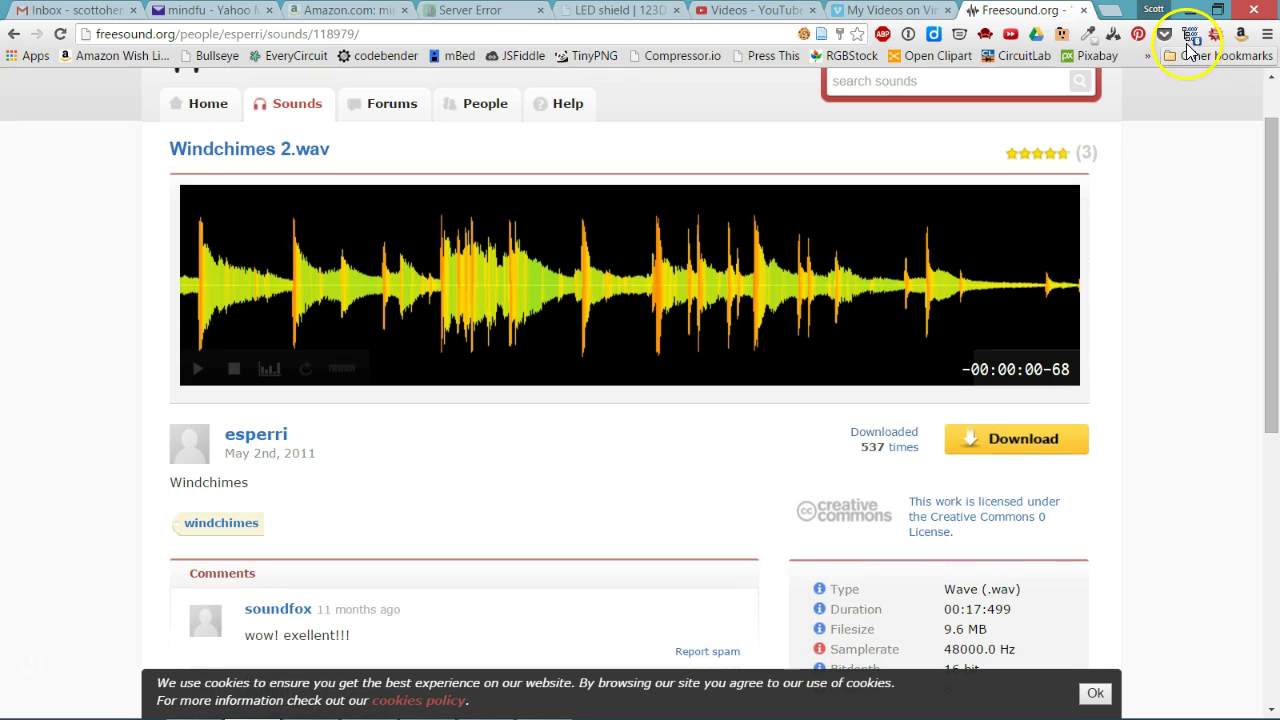
{"action": "left_click", "coordinate": [1190, 12]}
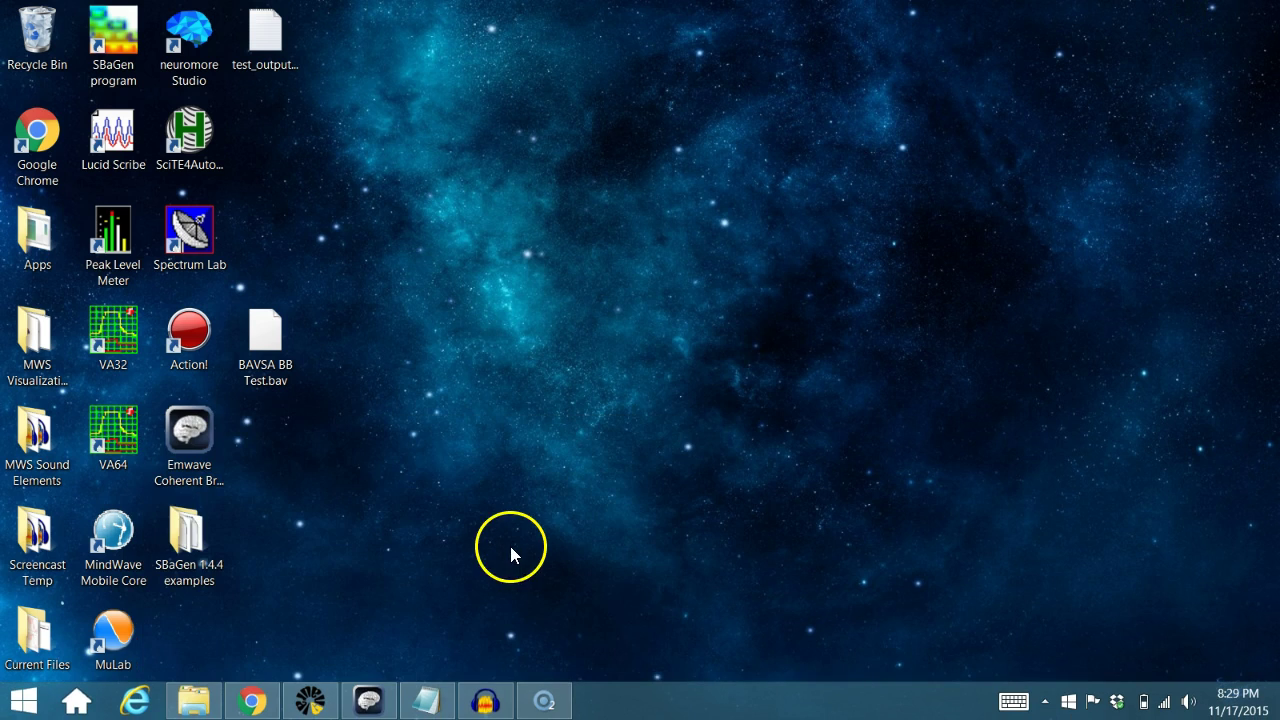
Switch to Audacity's windchimes-2 project and confirm in About Audacity that it is version 2.1.0.
{"action": "left_click", "coordinate": [460, 698]}
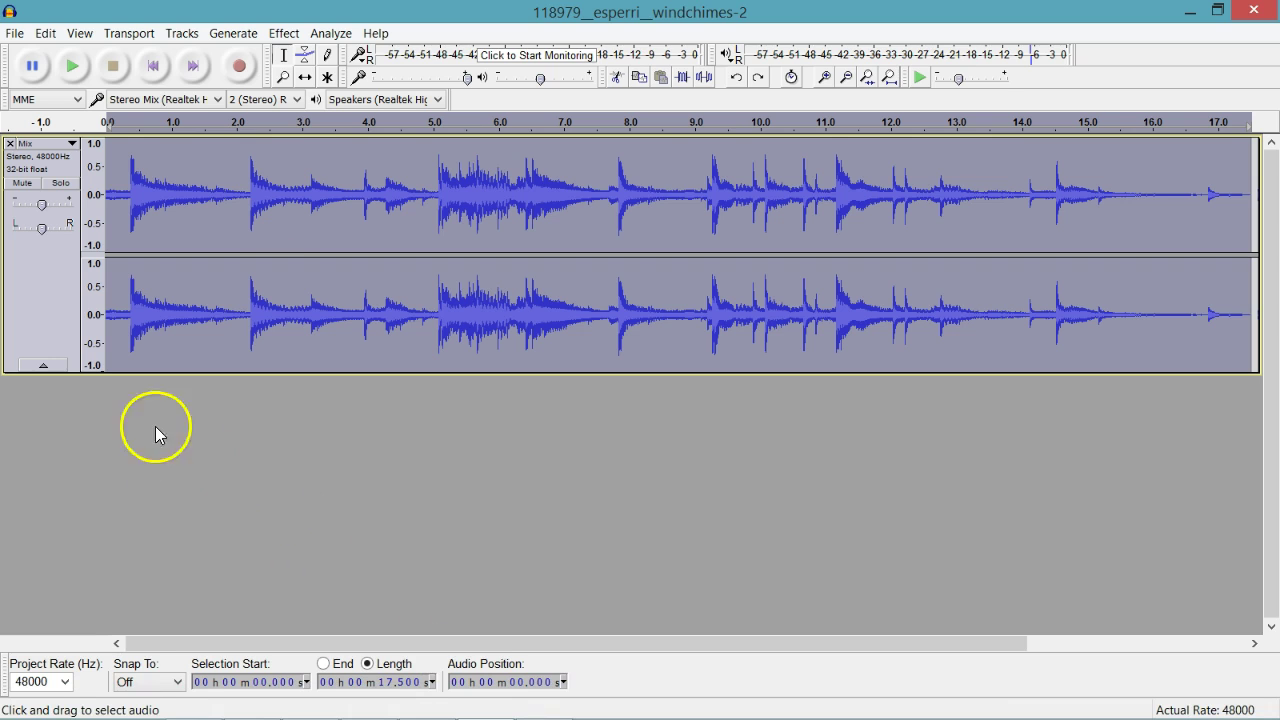
{"action": "left_click", "coordinate": [377, 34]}
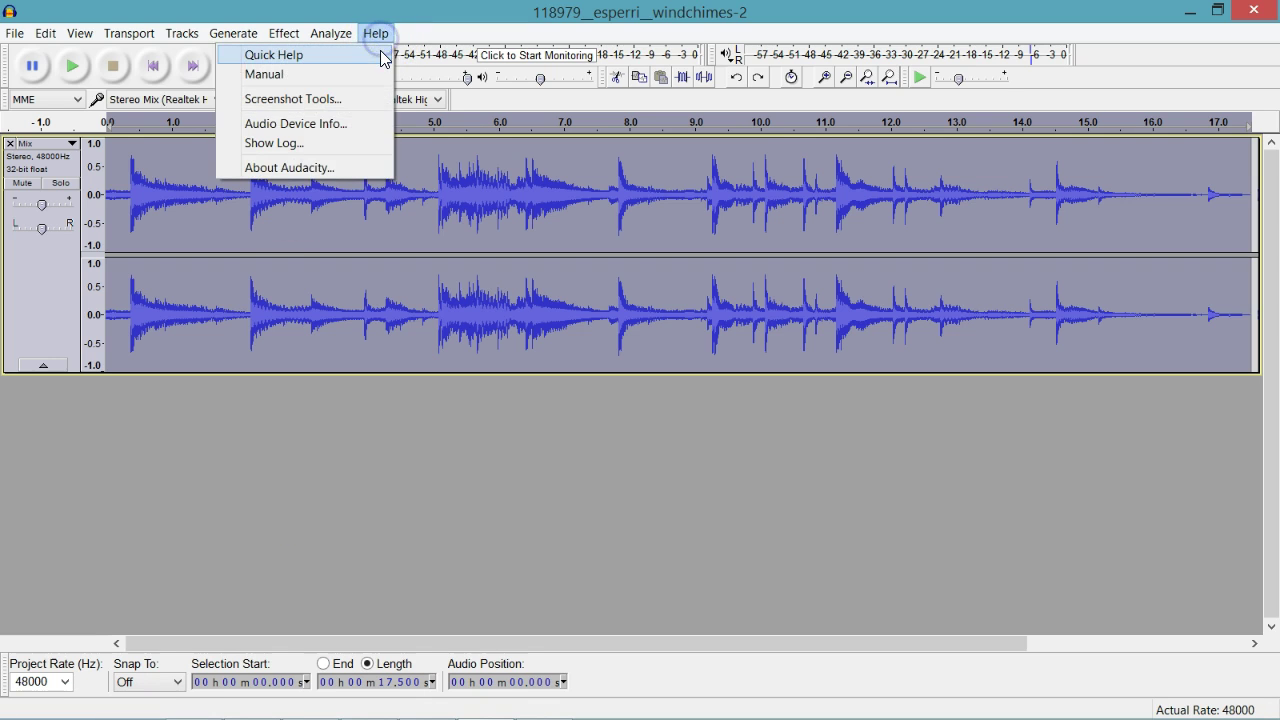
{"action": "left_click", "coordinate": [343, 166]}
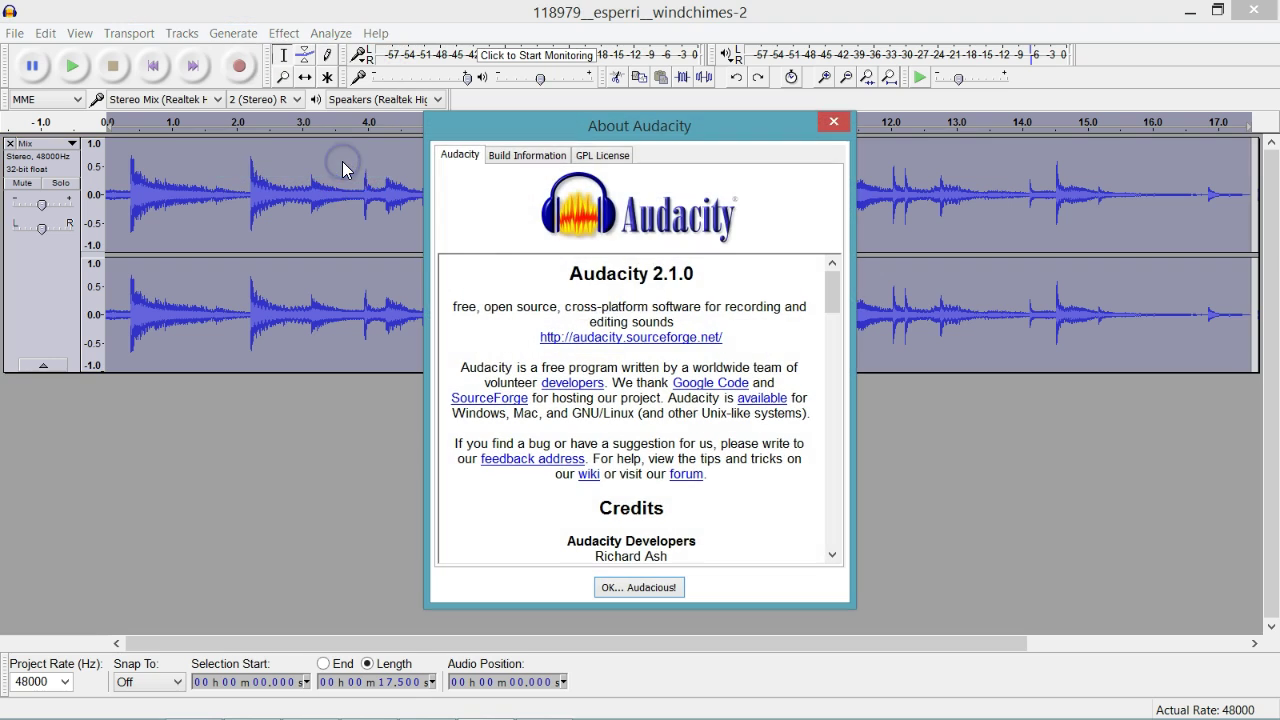
{"action": "left_click", "coordinate": [833, 122]}
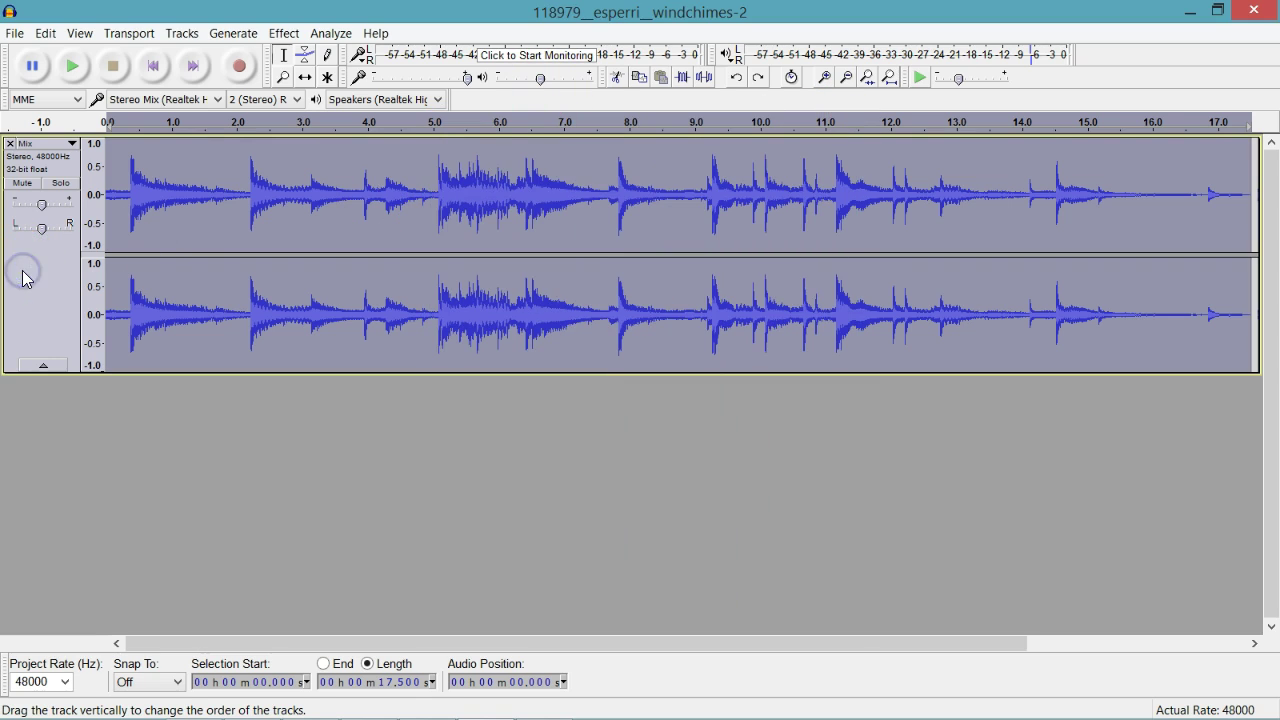
{"action": "left_click", "coordinate": [284, 40]}
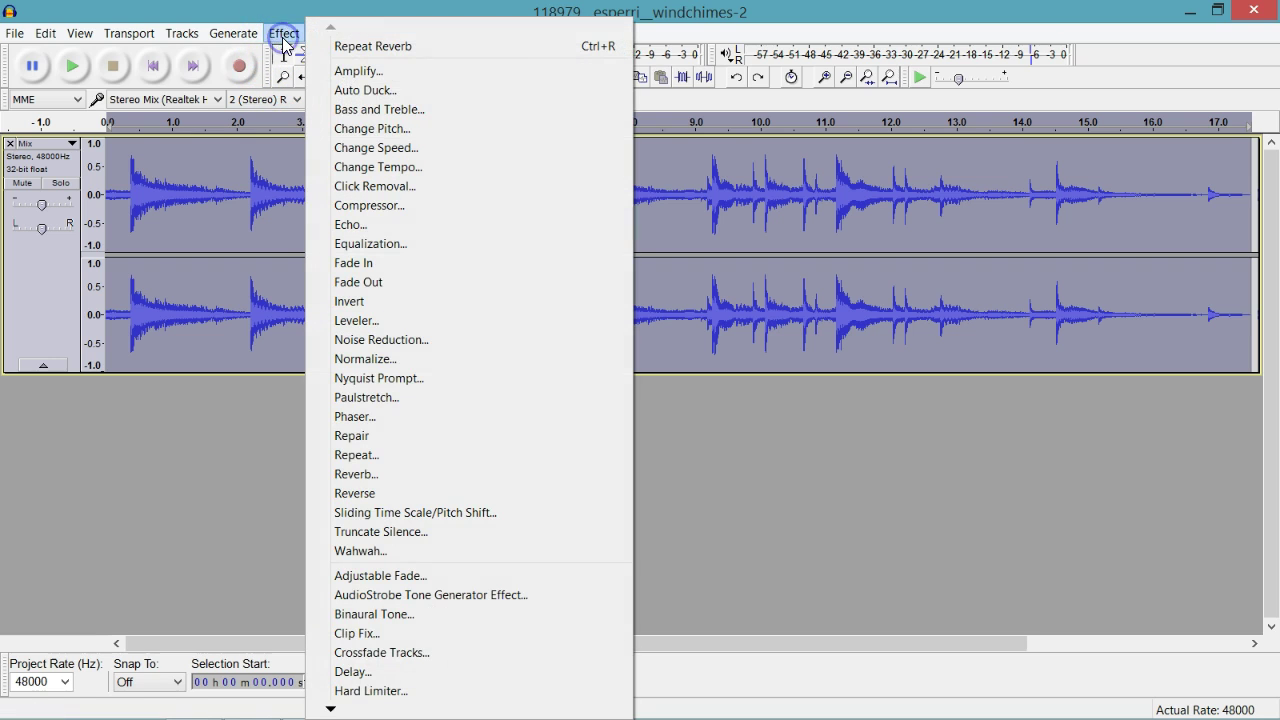
Paulstretch the windchimes track with stretch factor 10 and 0.25 s resolution, previewing before applying.
{"action": "left_click", "coordinate": [411, 396]}
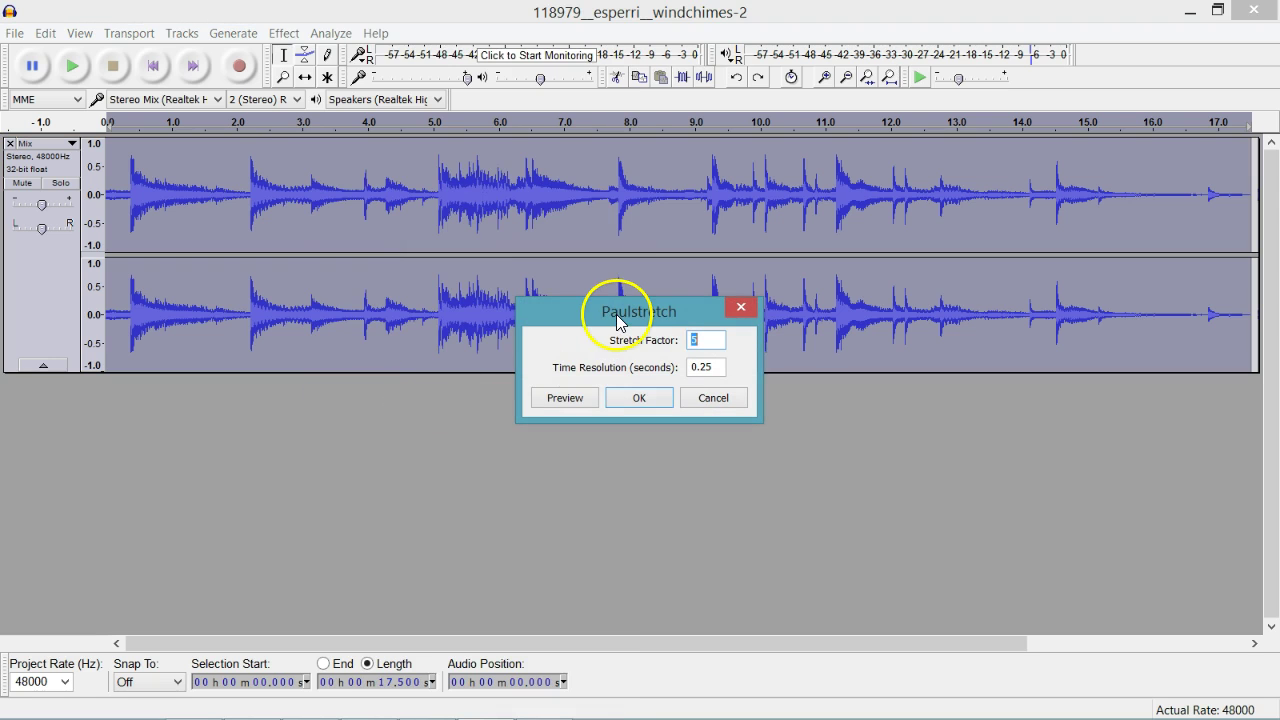
{"action": "left_click_drag", "start_coordinate": [617, 320], "coordinate": [579, 339]}
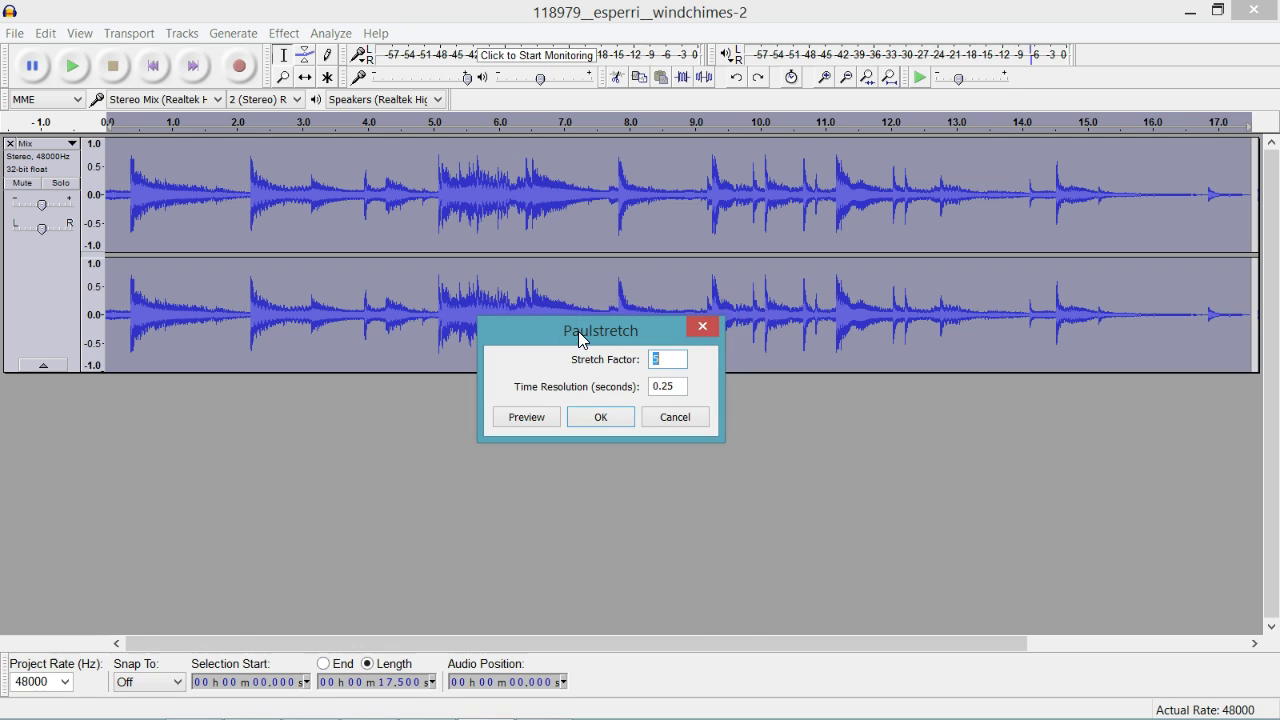
{"action": "type", "text": "10"}
{"action": "left_click", "coordinate": [576, 378]}
{"action": "left_click", "coordinate": [528, 418]}
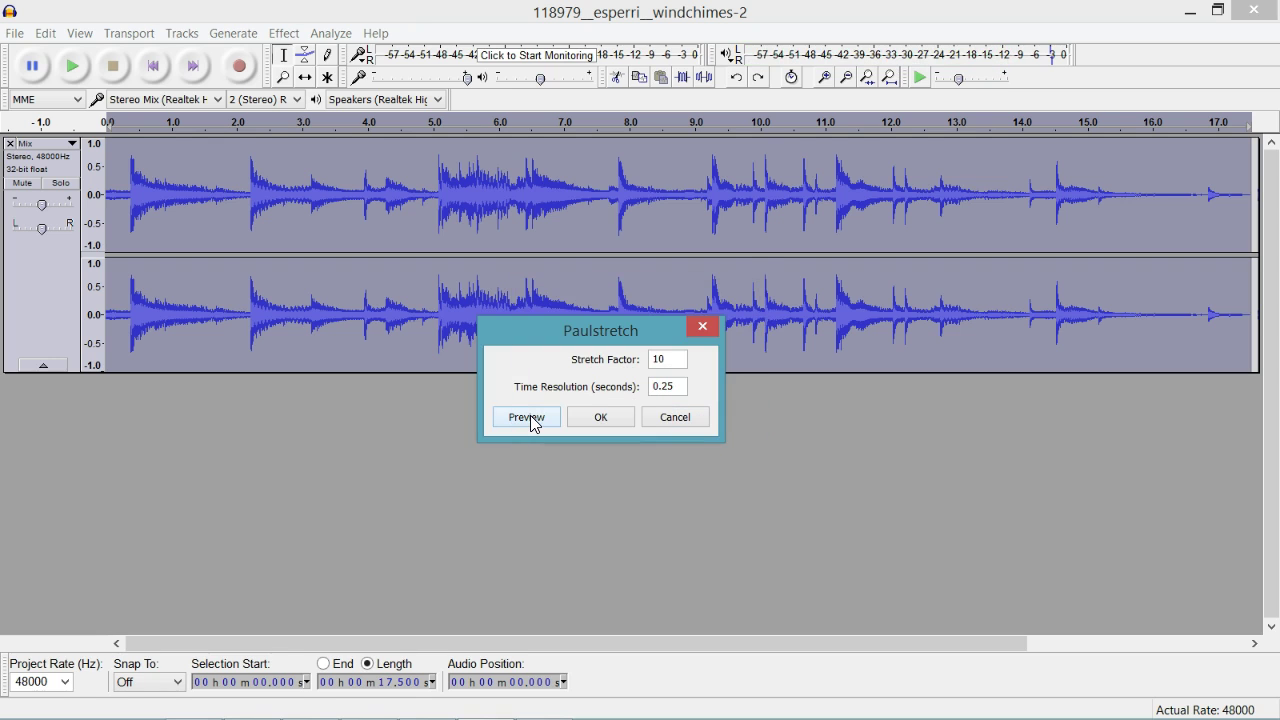
{"action": "left_click", "coordinate": [530, 420]}
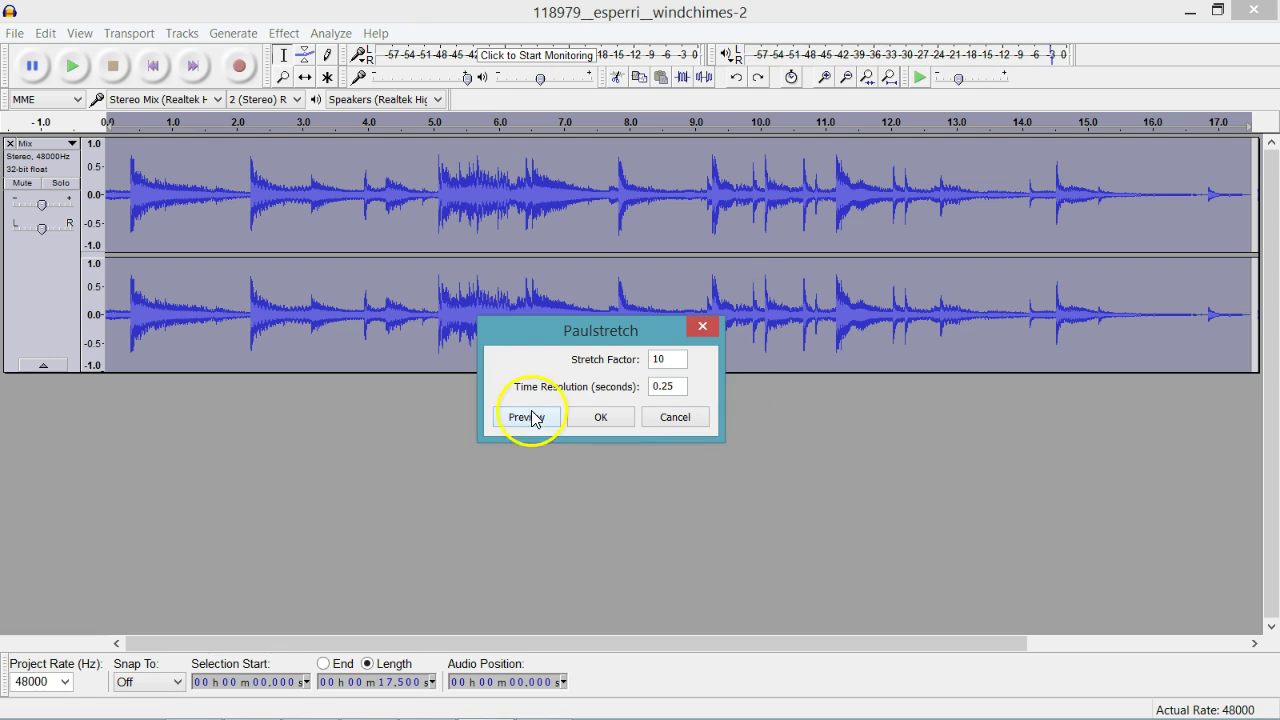
{"action": "left_click", "coordinate": [596, 416]}
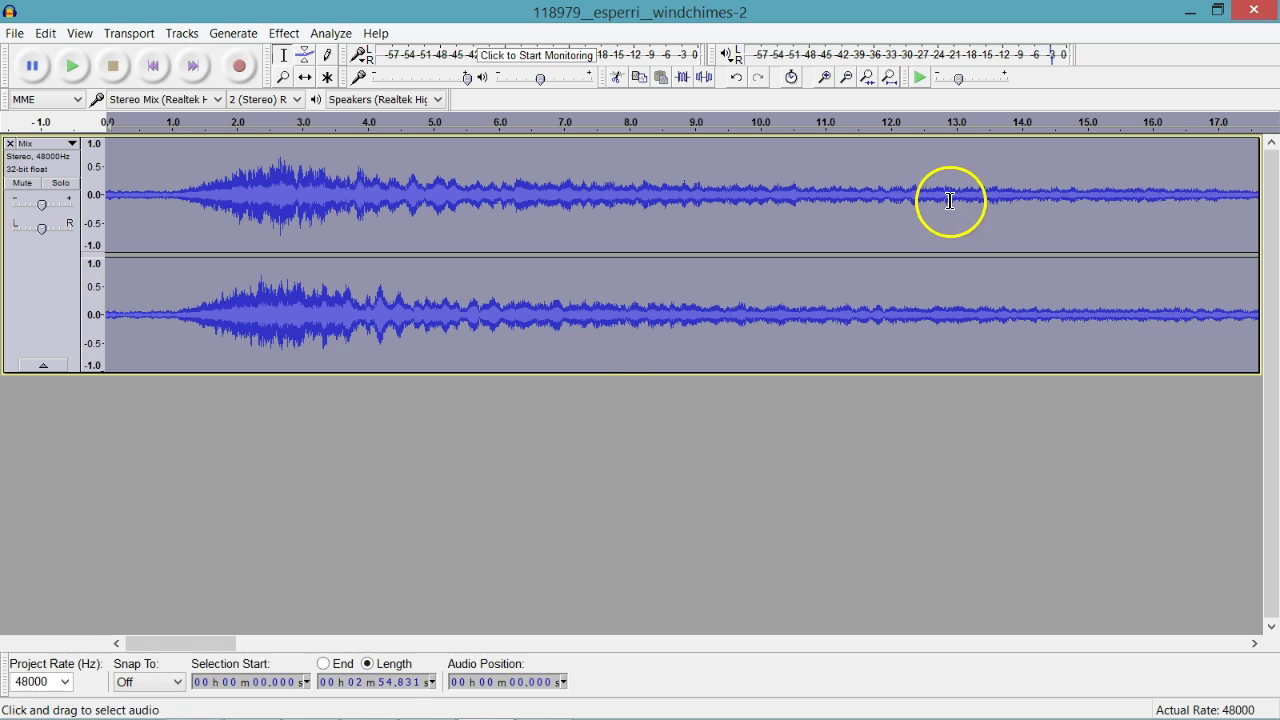
{"action": "left_click", "coordinate": [889, 77]}
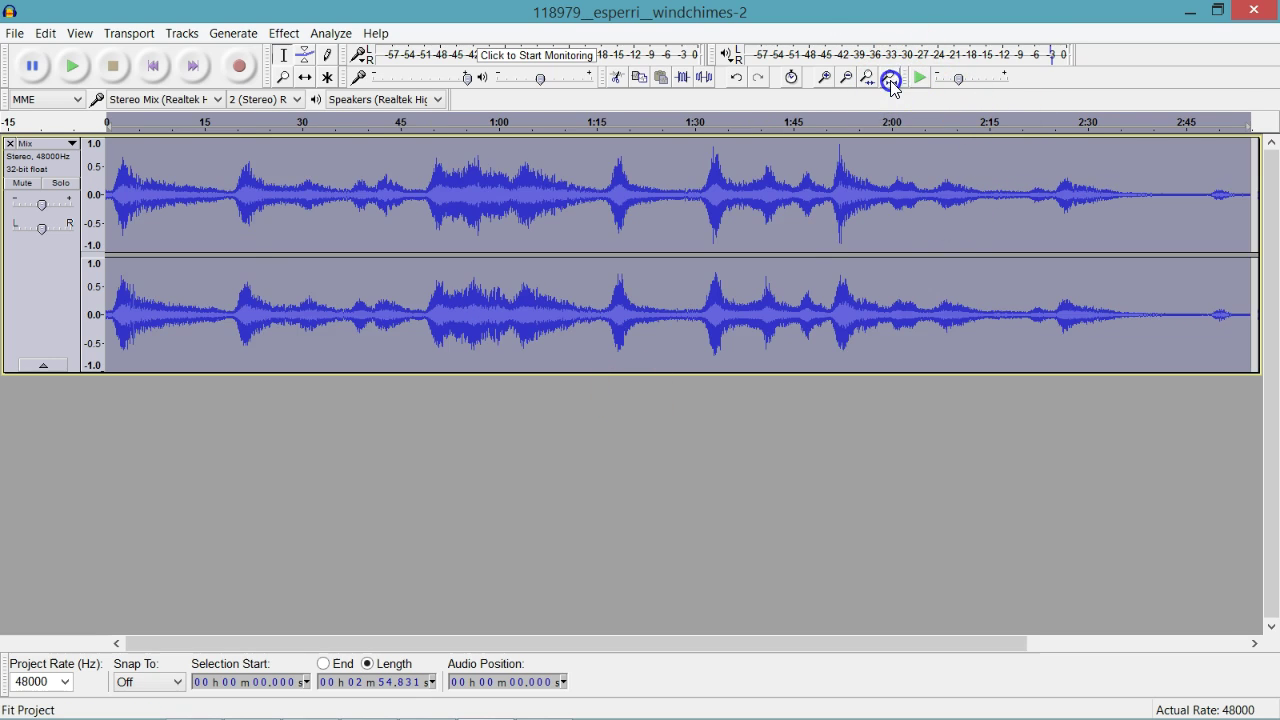
{"action": "left_click", "coordinate": [73, 68]}
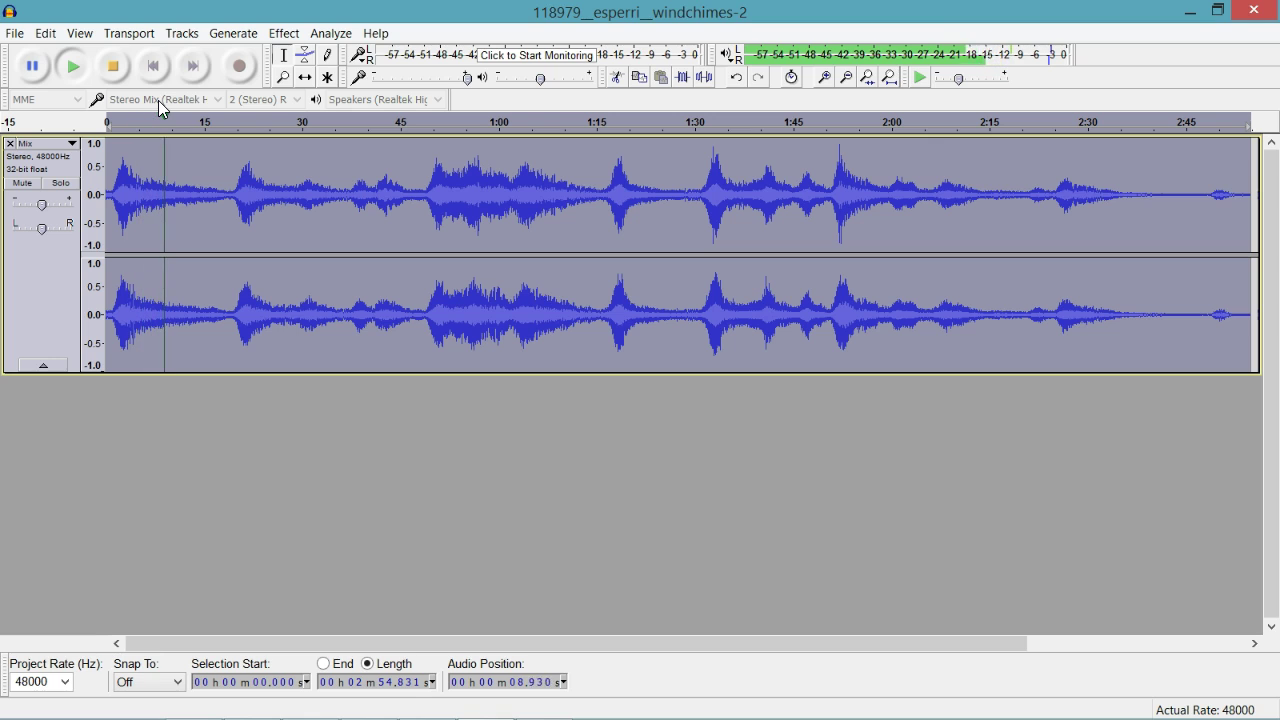
{"action": "left_click", "coordinate": [114, 67]}
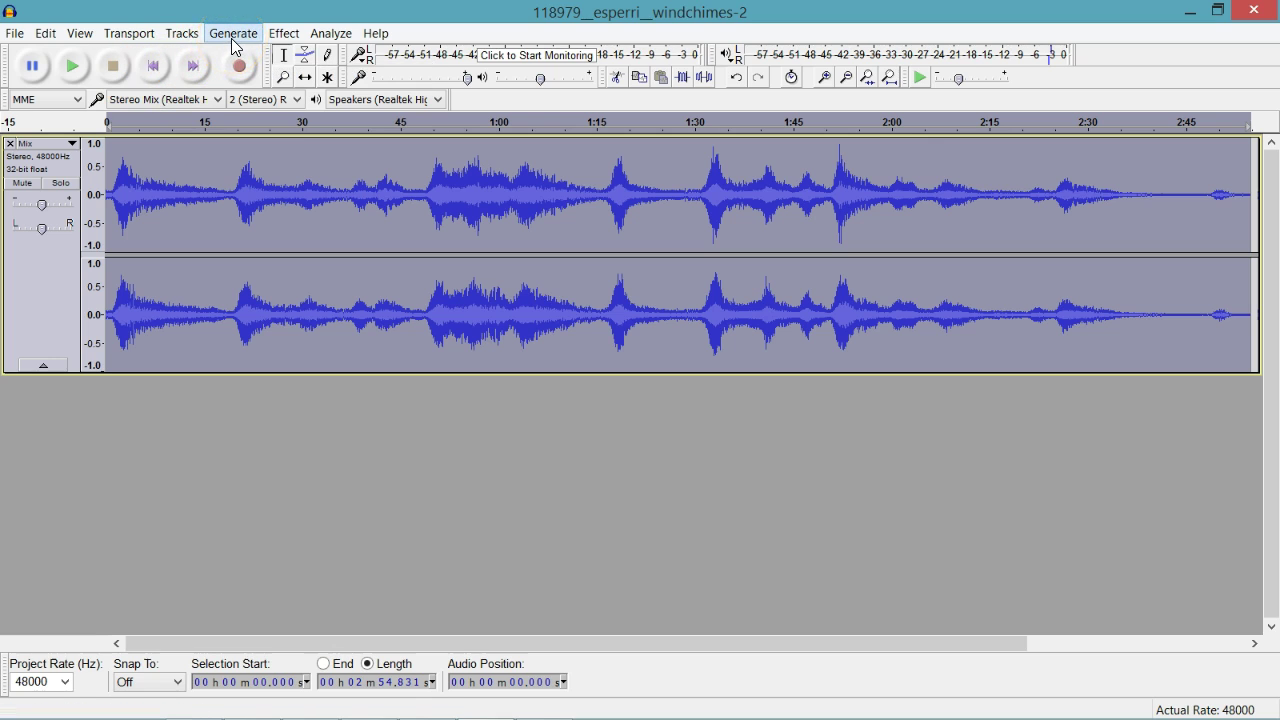
Apply a second Paulstretch with stretch factor 5 and 0.25 s time resolution.
{"action": "left_click", "coordinate": [270, 40]}
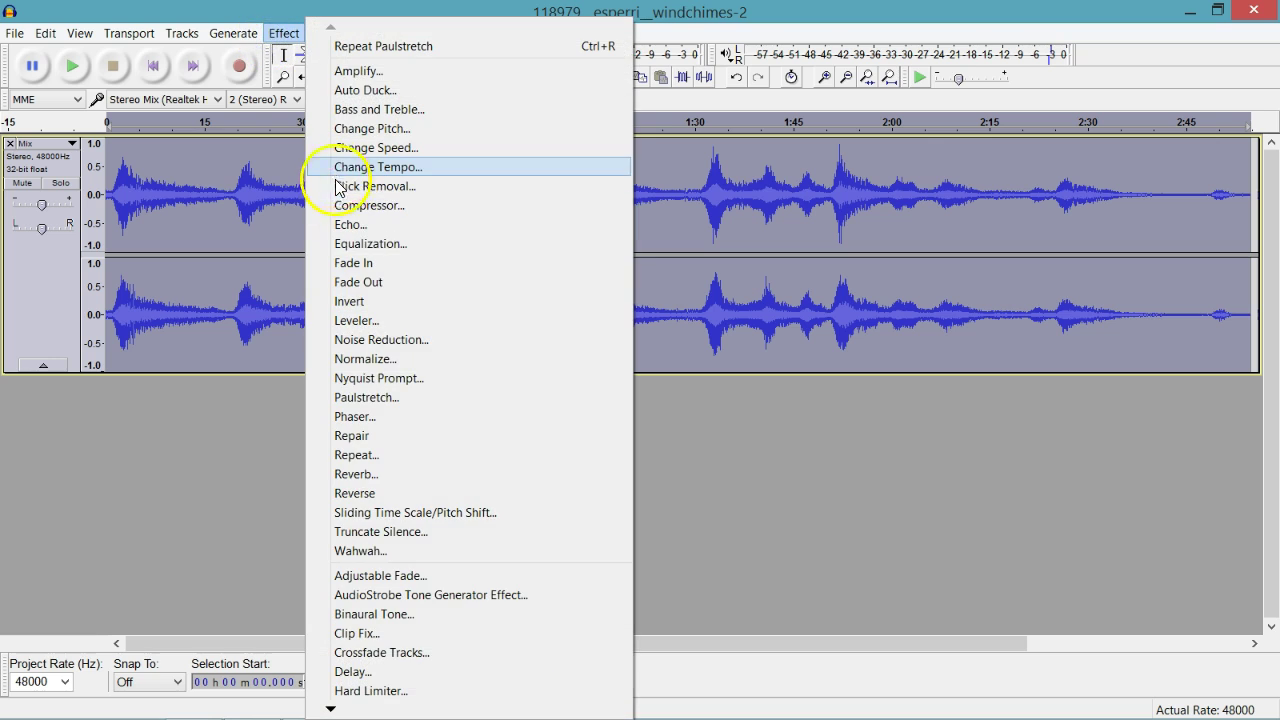
{"action": "left_click", "coordinate": [378, 397]}
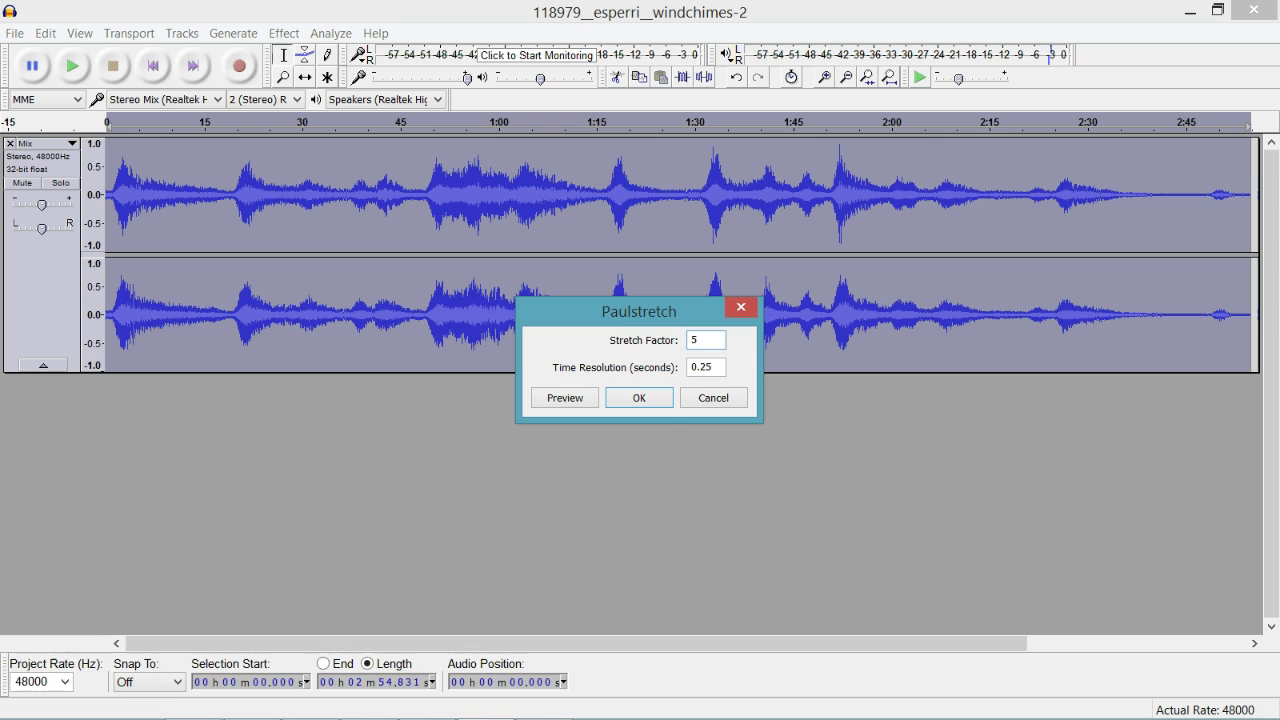
{"action": "left_click", "coordinate": [645, 400]}
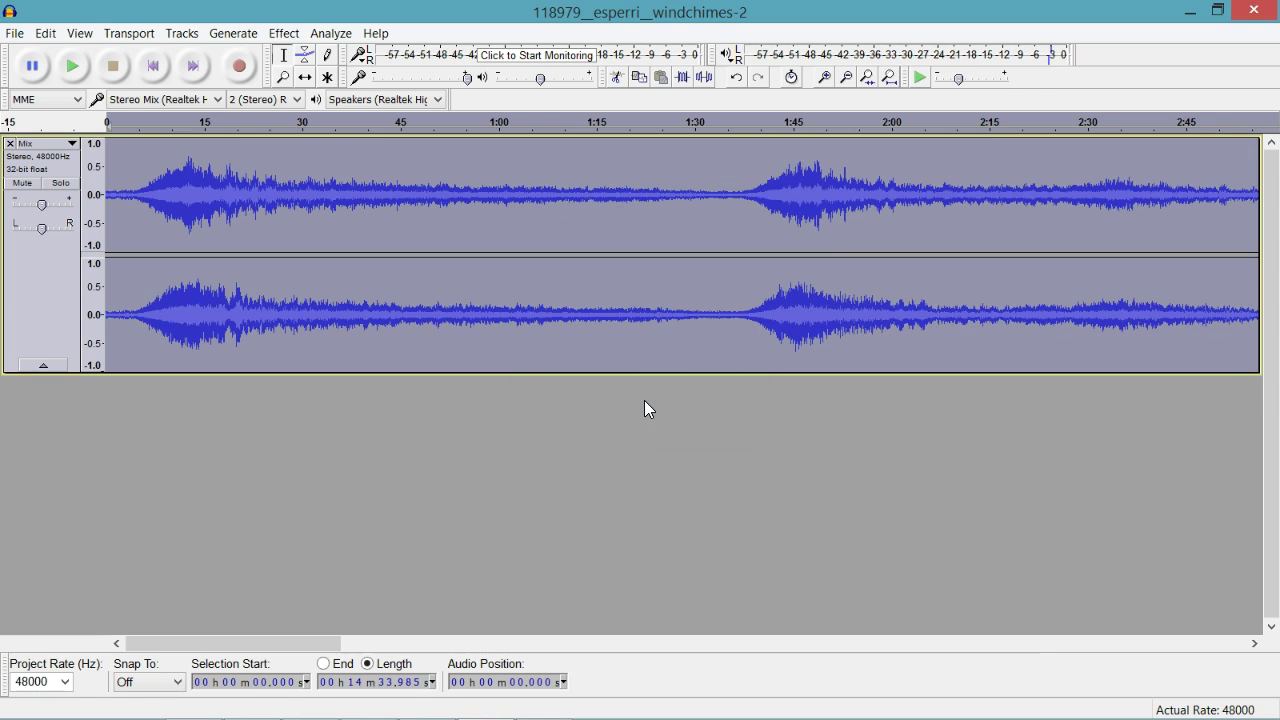
Fit the 14:34 track in view, play a few spots, rewind, then select the whole track.
{"action": "left_click", "coordinate": [889, 80]}
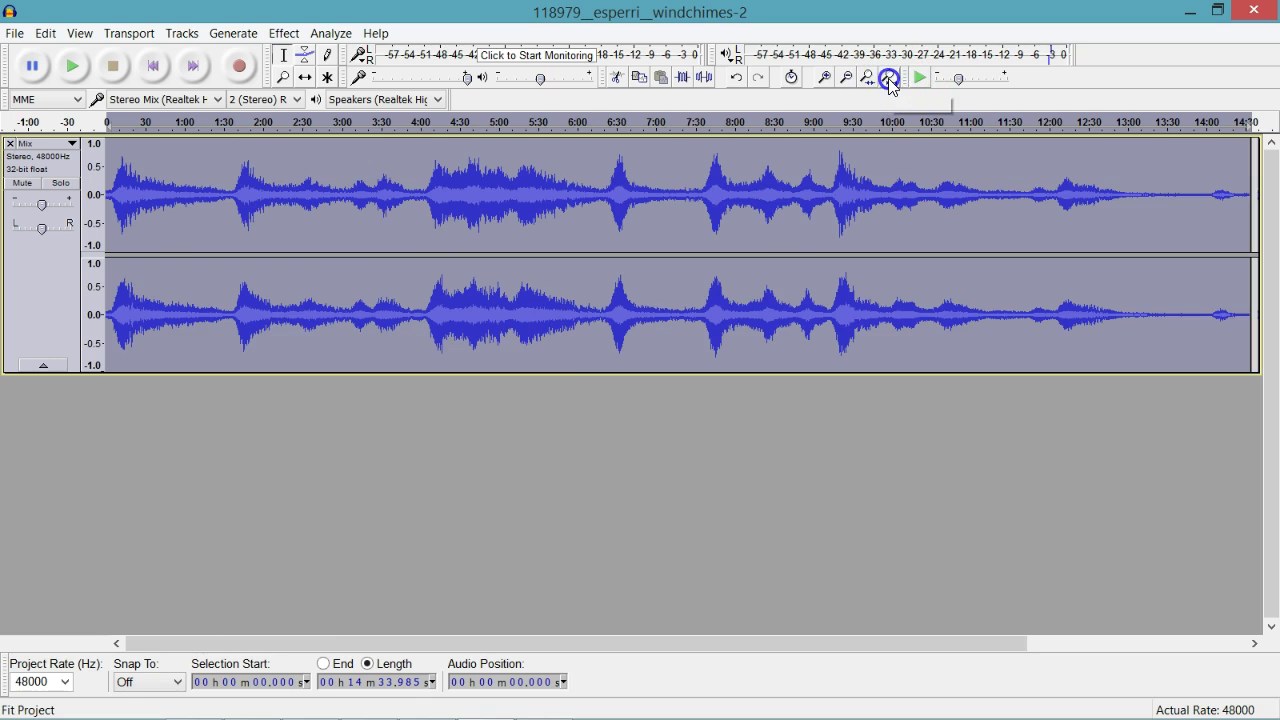
{"action": "left_click", "coordinate": [77, 68]}
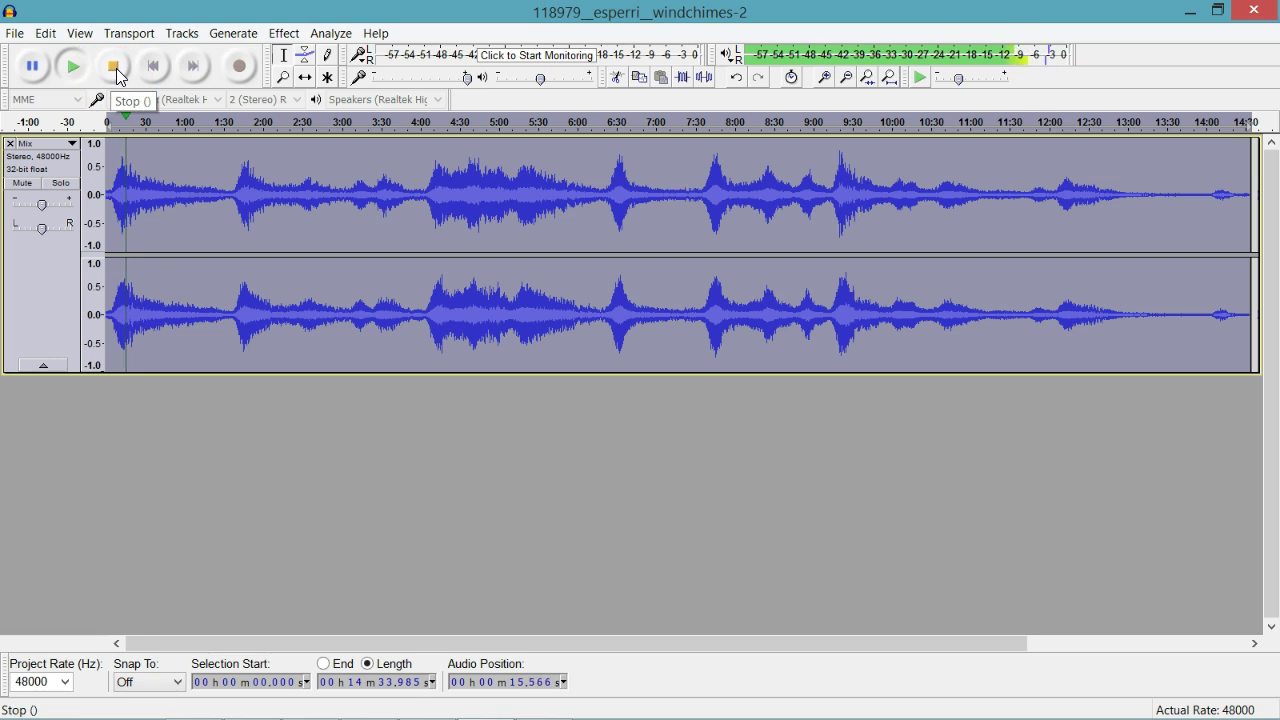
{"action": "left_click", "coordinate": [116, 71]}
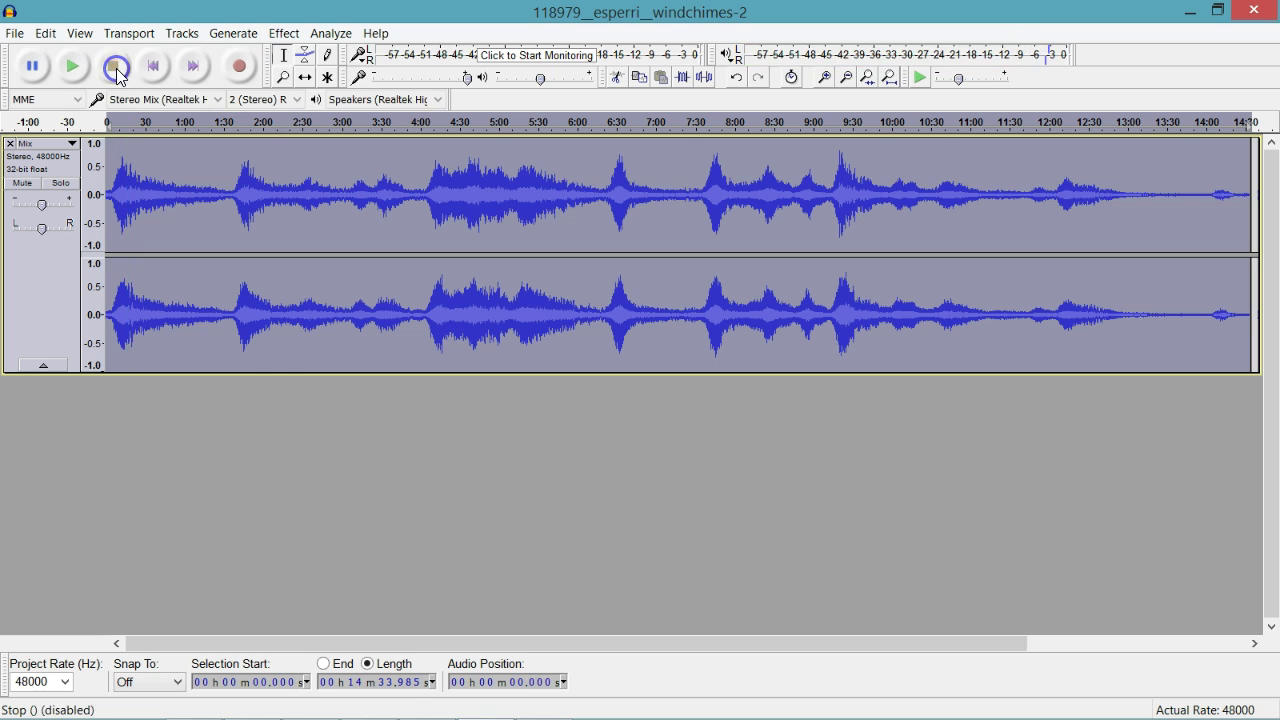
{"action": "left_click", "coordinate": [285, 351]}
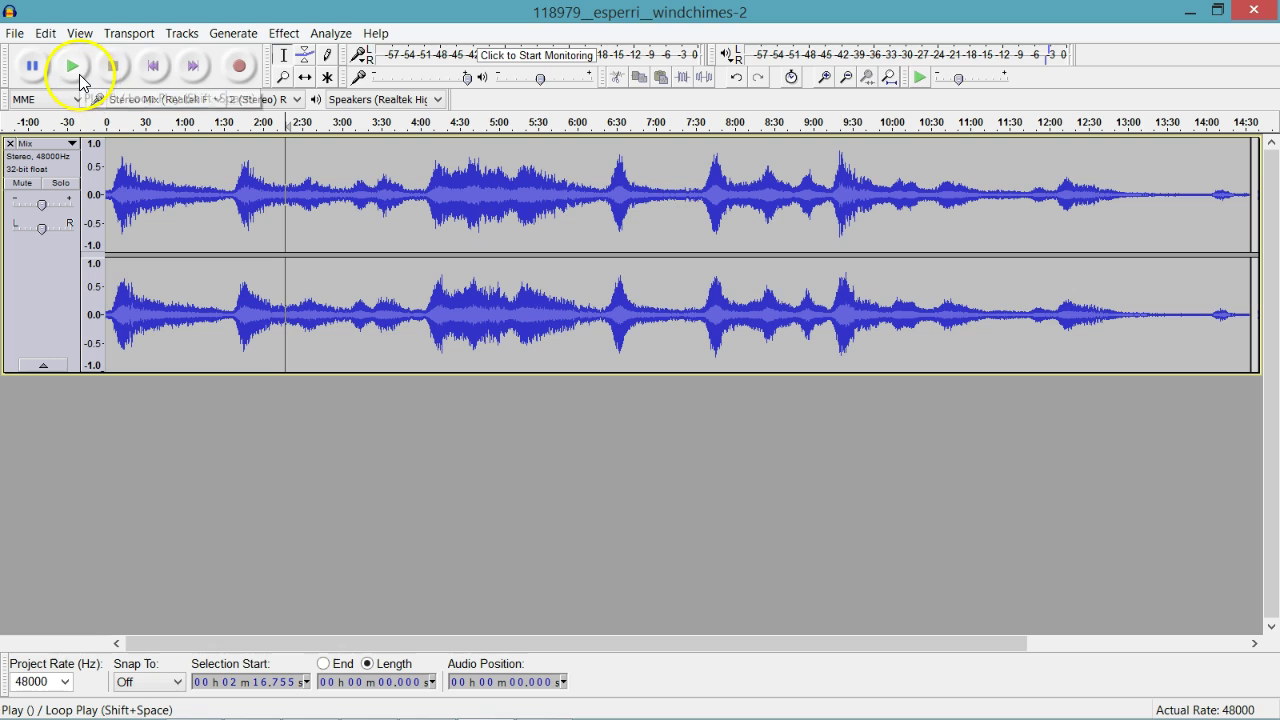
{"action": "left_click", "coordinate": [121, 249]}
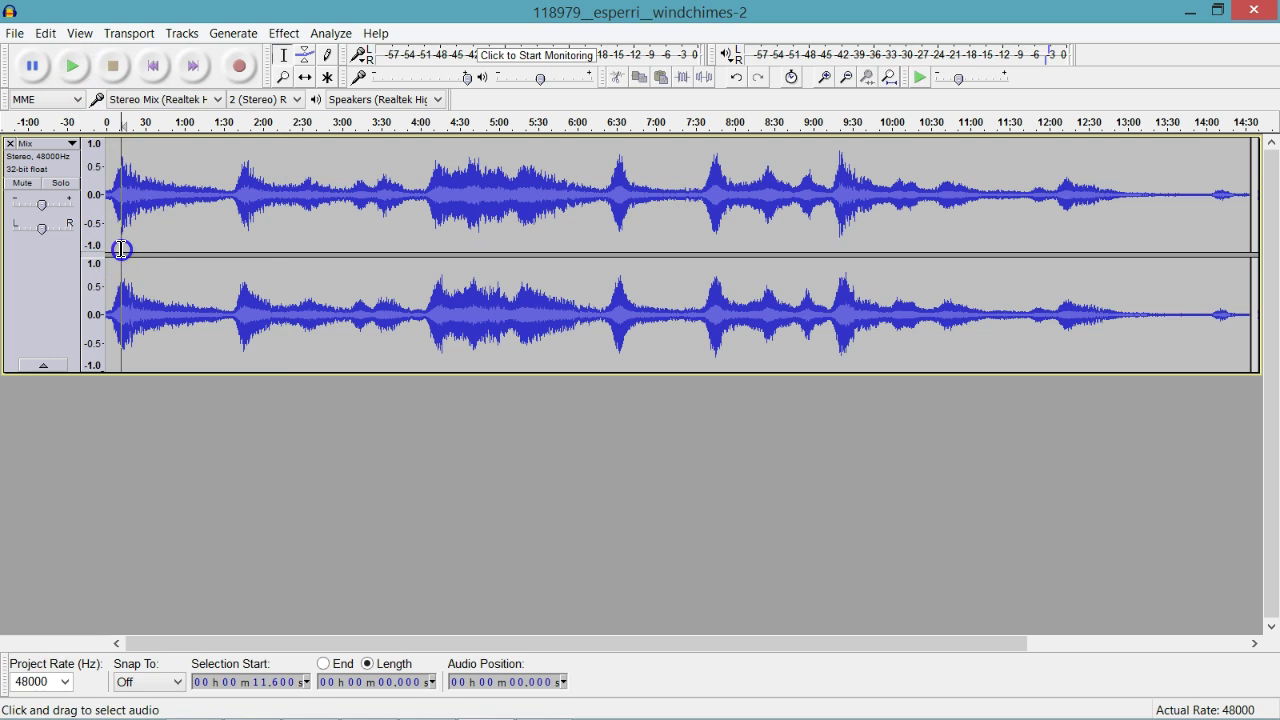
{"action": "left_click", "coordinate": [151, 72]}
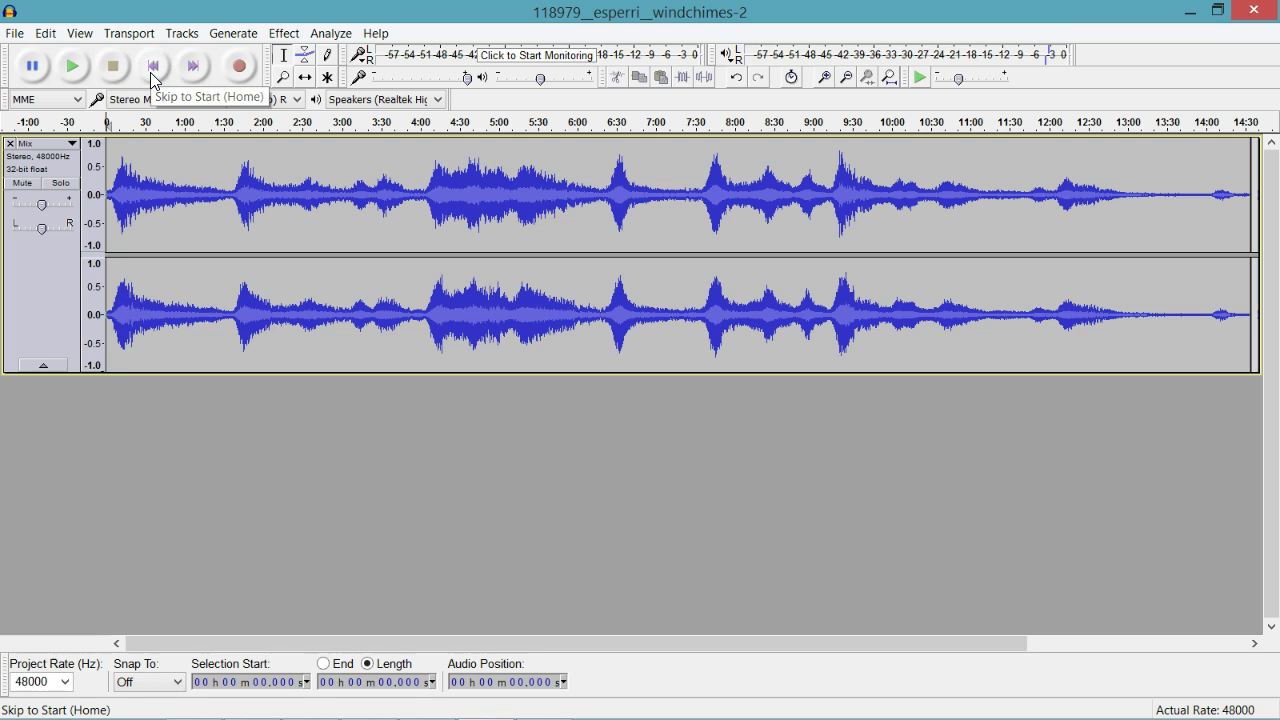
{"action": "left_click", "coordinate": [23, 270]}
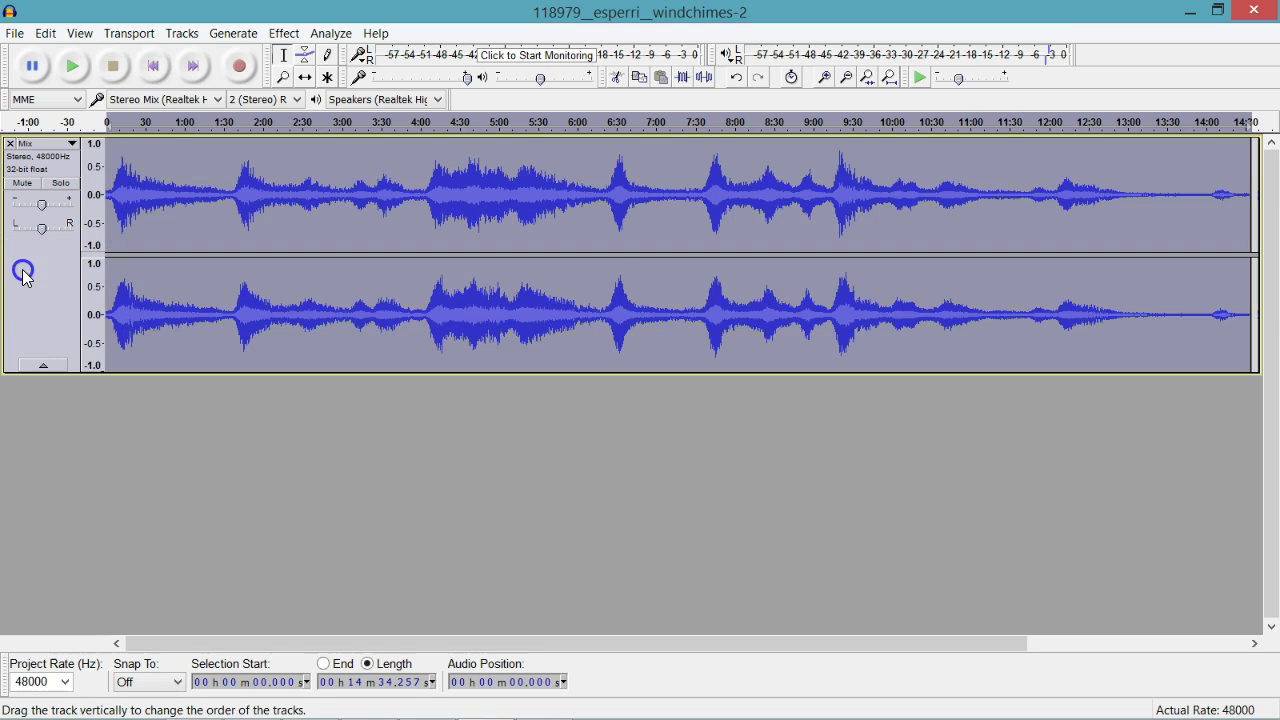
{"action": "left_click", "coordinate": [284, 33]}
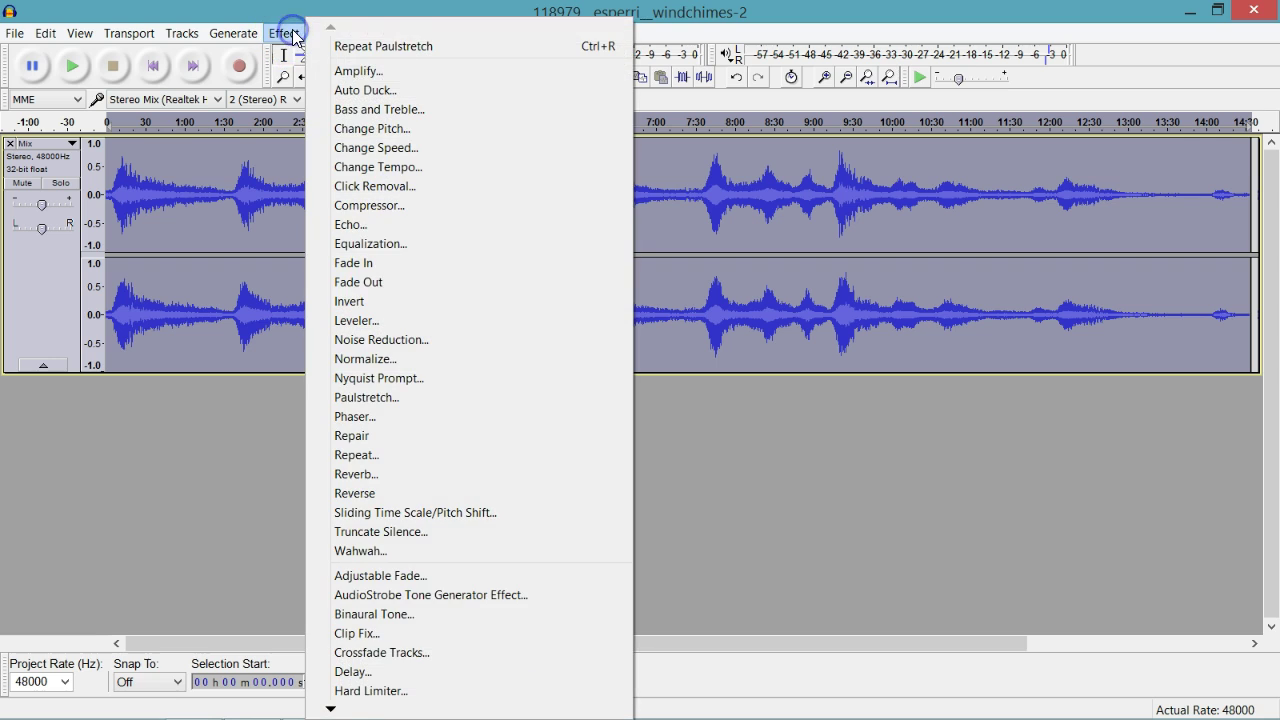
Lower the pitch by 80 percent (200 Hz to 40 Hz) with Change Pitch, previewing first.
{"action": "left_click", "coordinate": [351, 138]}
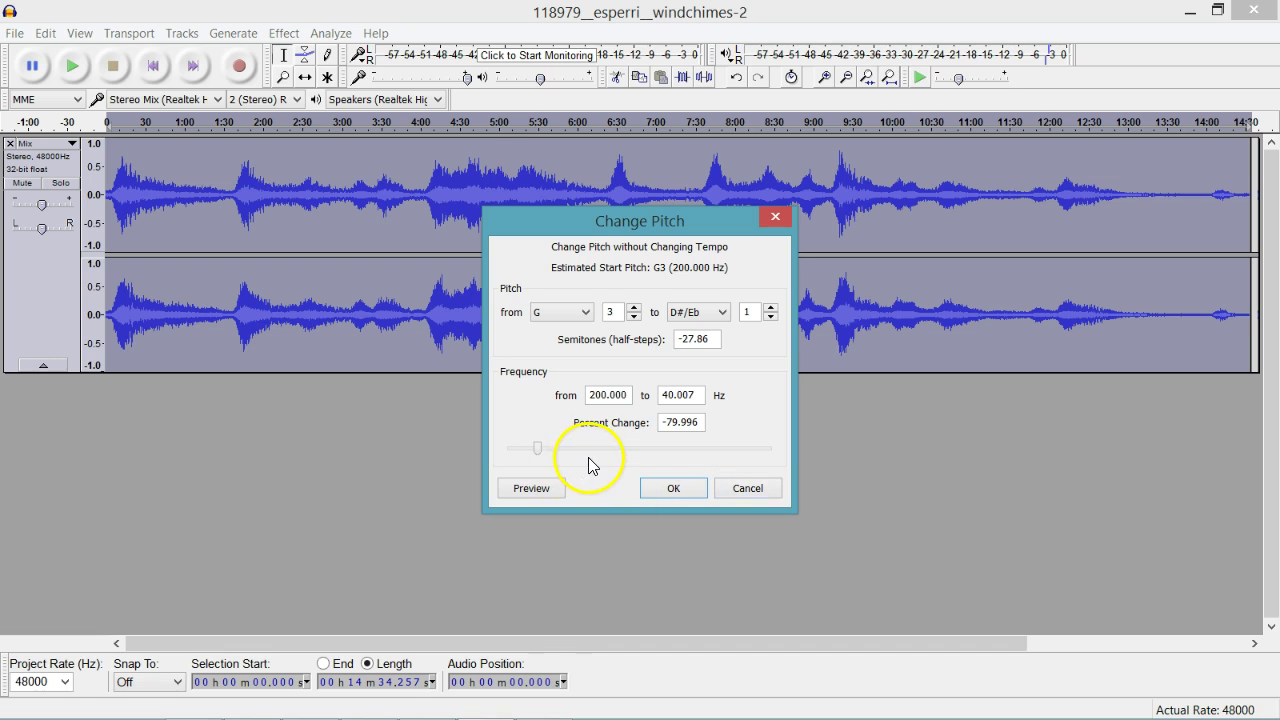
{"action": "left_click", "coordinate": [543, 455]}
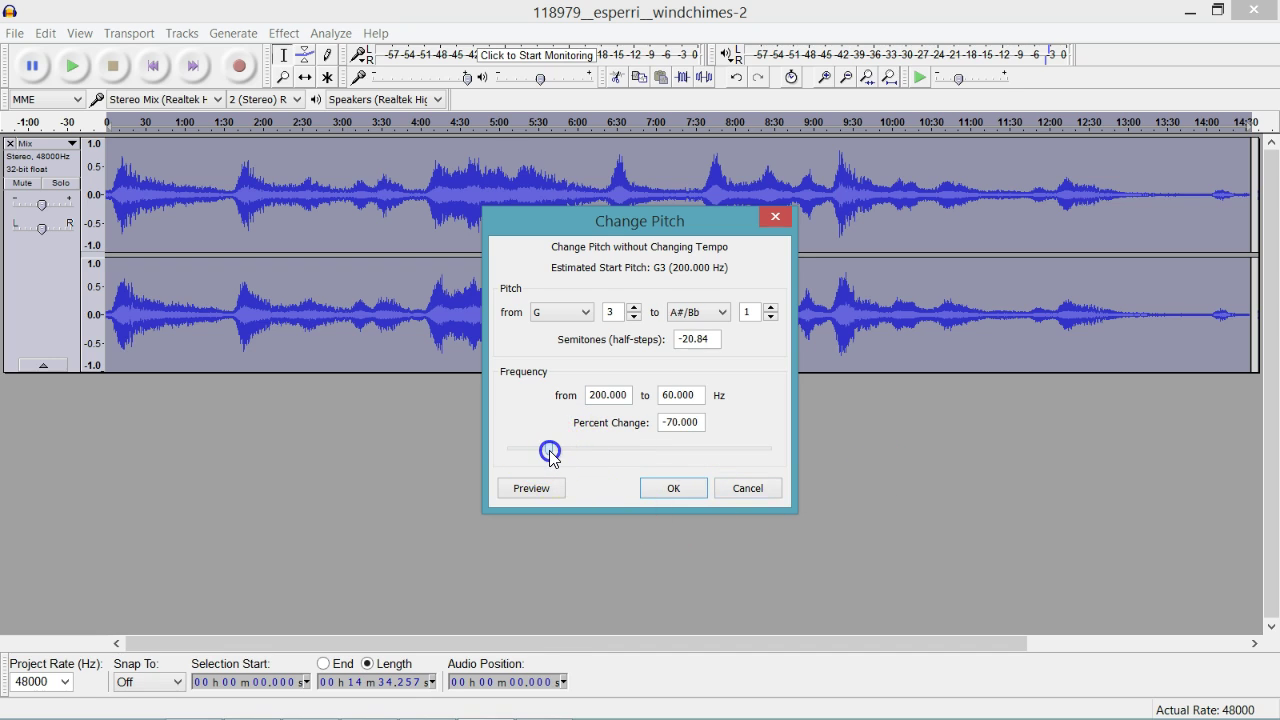
{"action": "left_click_drag", "start_coordinate": [543, 452], "coordinate": [537, 451]}
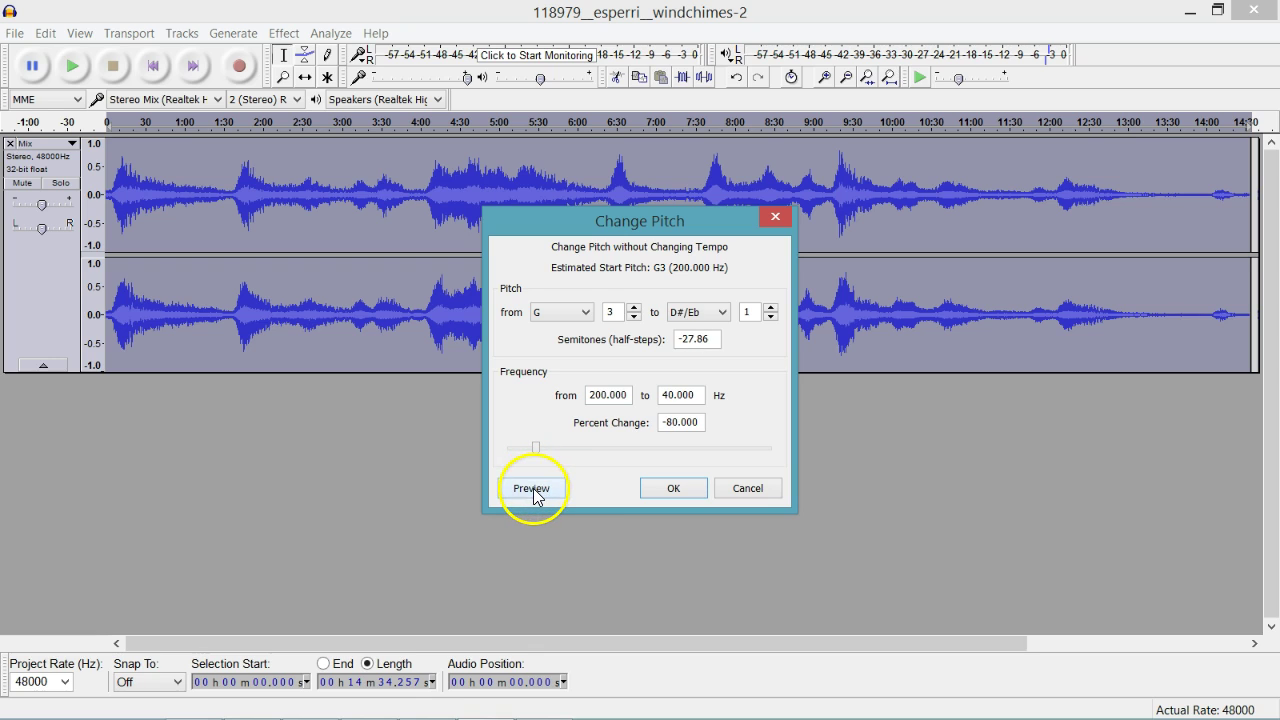
{"action": "left_click", "coordinate": [533, 489]}
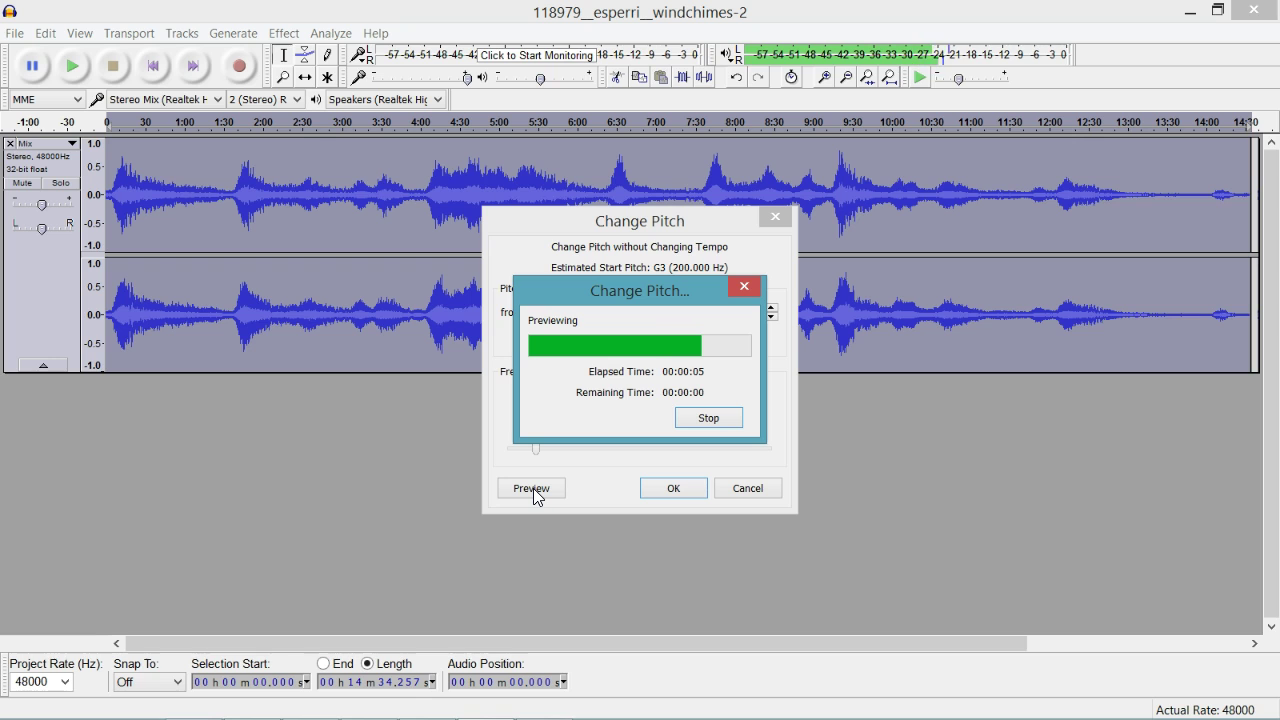
{"action": "left_click", "coordinate": [667, 489]}
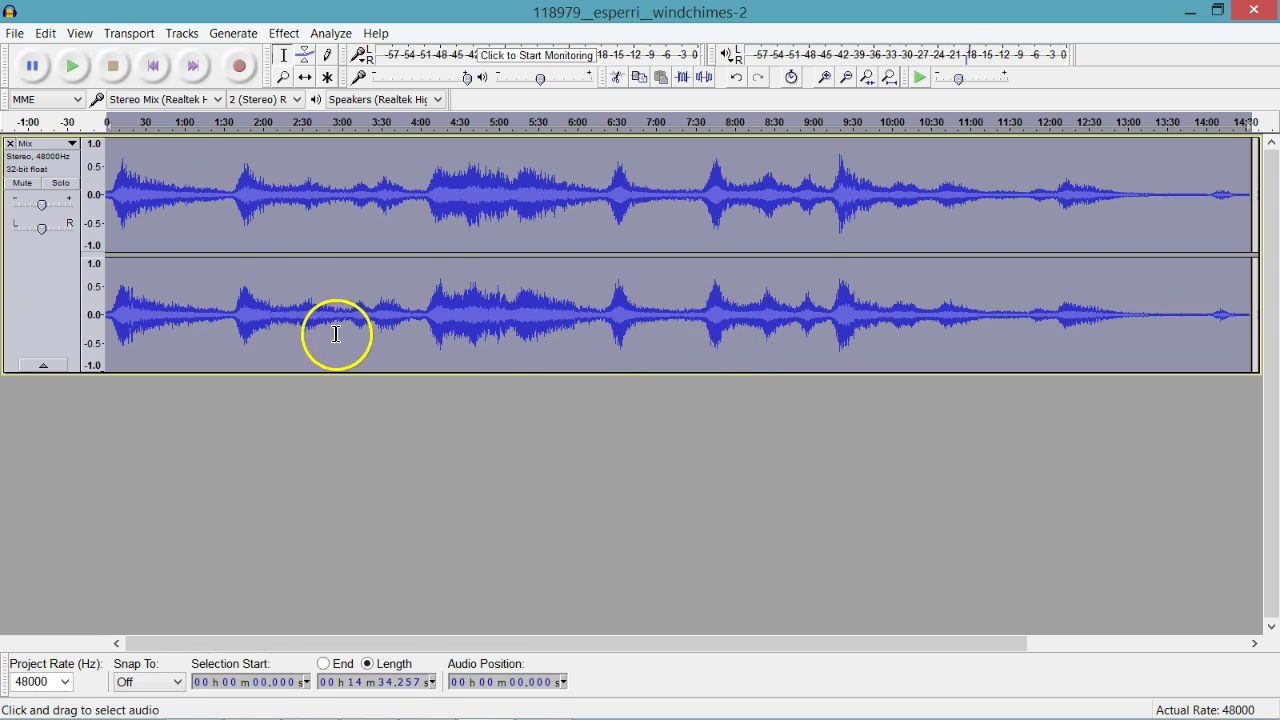
Play the pitched-down track, jumping to about 2:20, 4:09 and 3:24, then stop.
{"action": "left_click", "coordinate": [76, 68]}
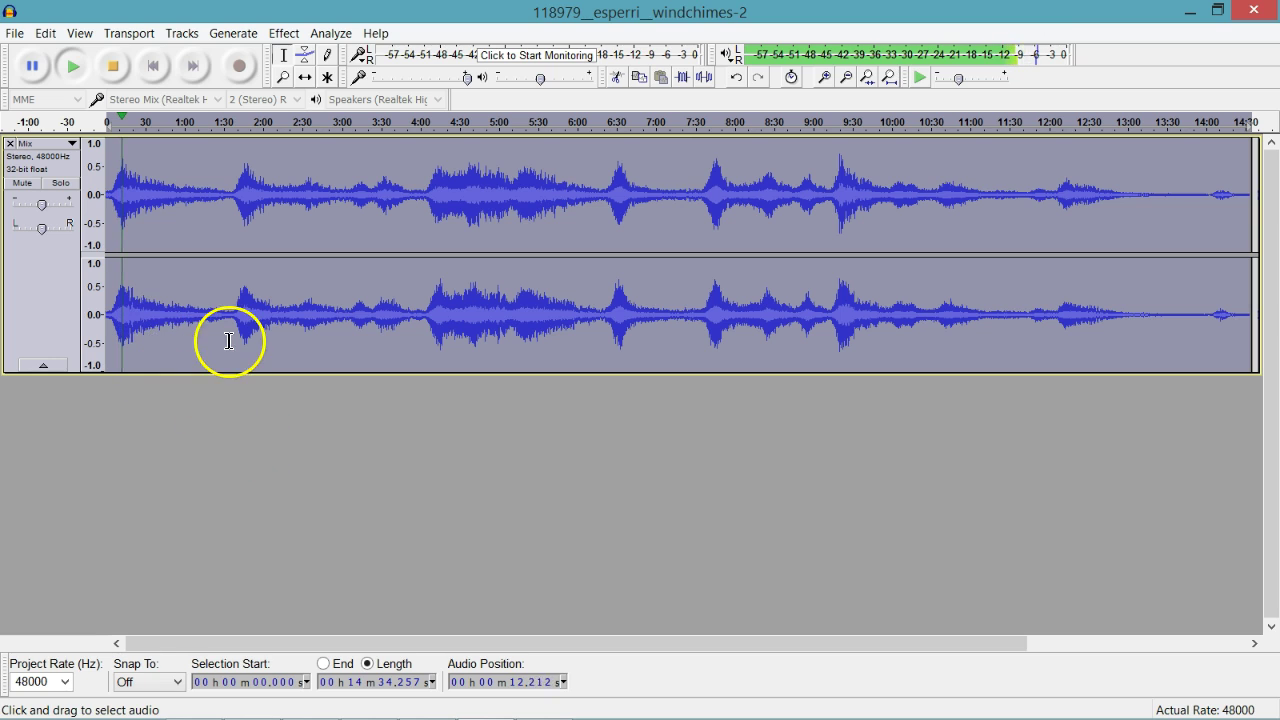
{"action": "left_click", "coordinate": [289, 122]}
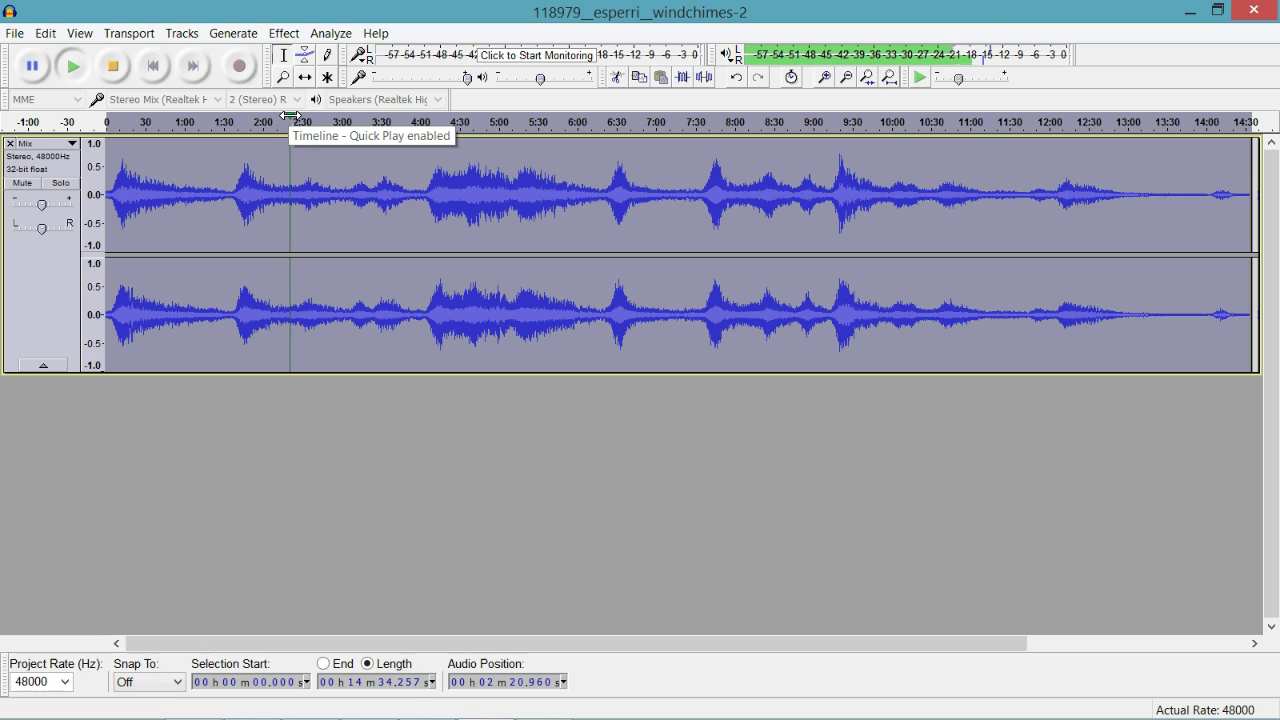
{"action": "left_click", "coordinate": [432, 122]}
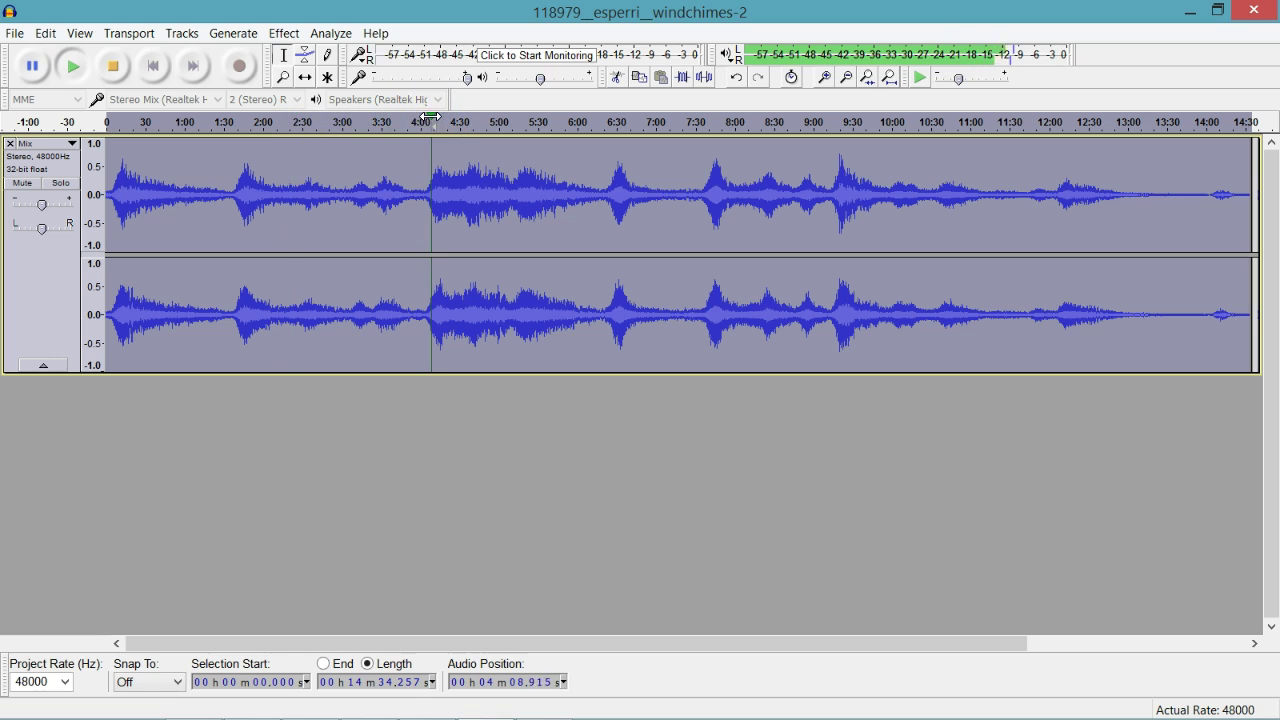
{"action": "left_click", "coordinate": [372, 121]}
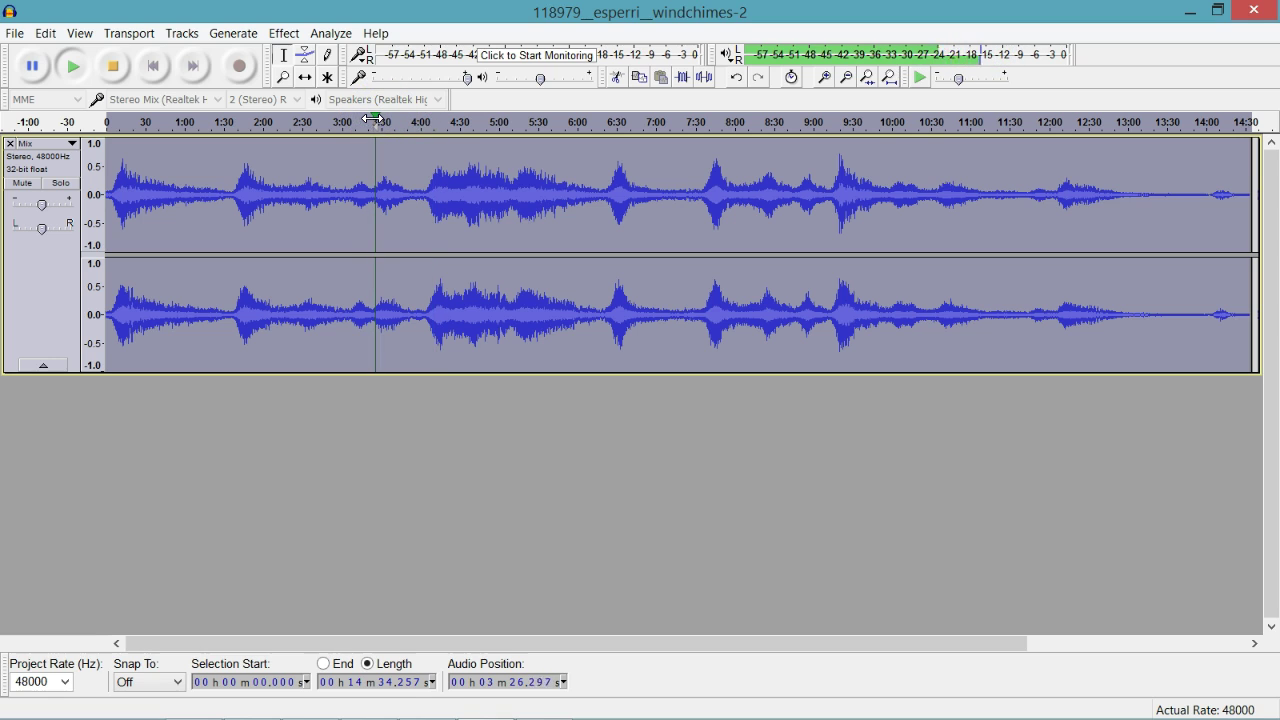
{"action": "left_click", "coordinate": [118, 74]}
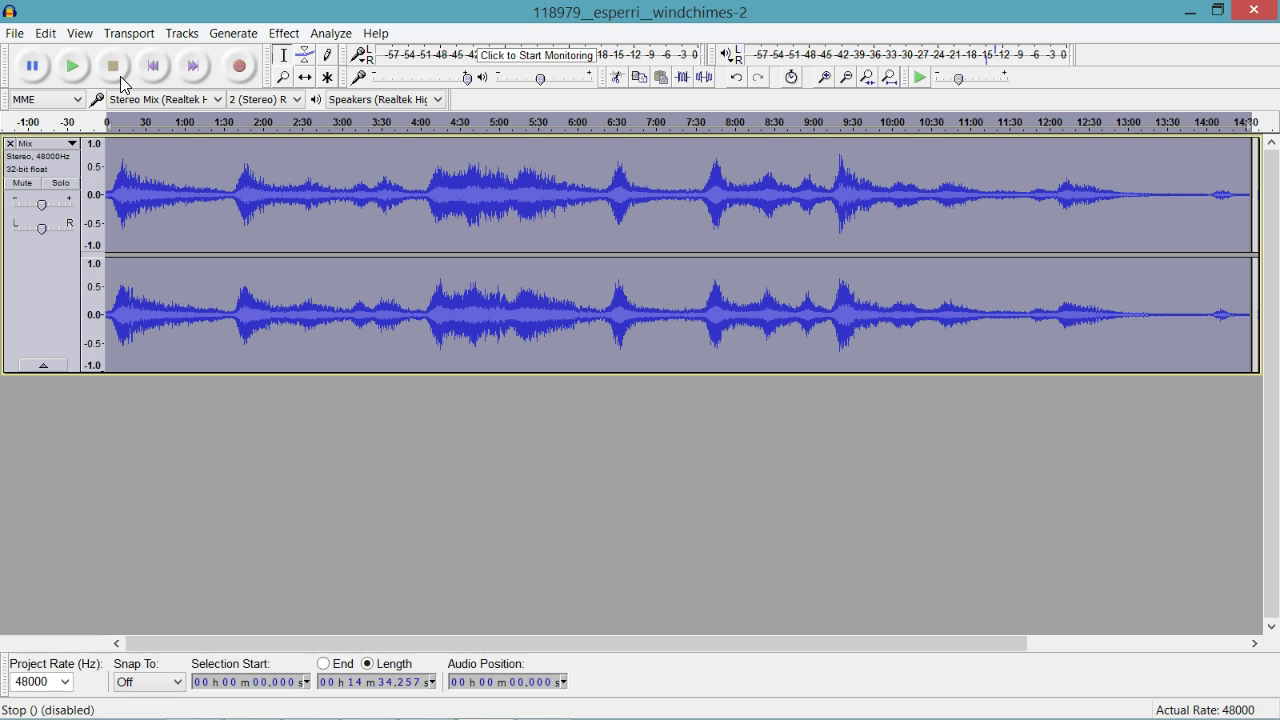
{"action": "left_click", "coordinate": [287, 35]}
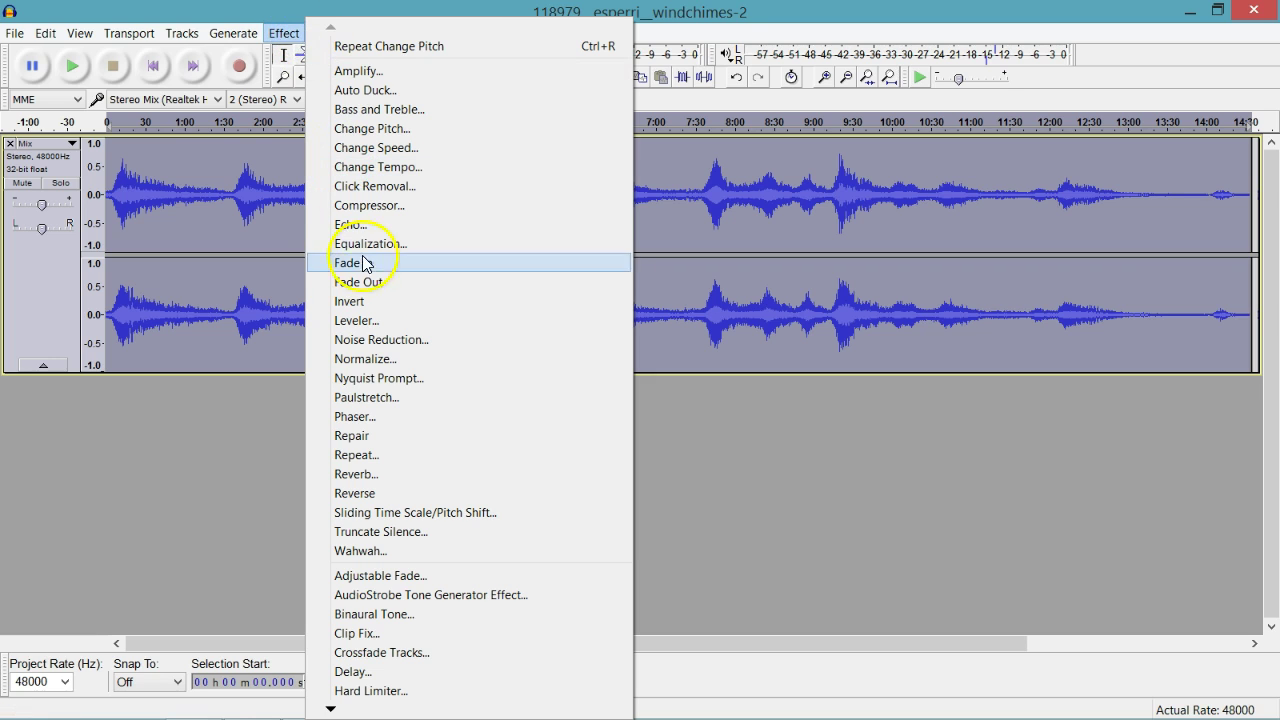
Apply Reverb with room size 84% and reverberance 70%, previewing it first.
{"action": "left_click", "coordinate": [369, 476]}
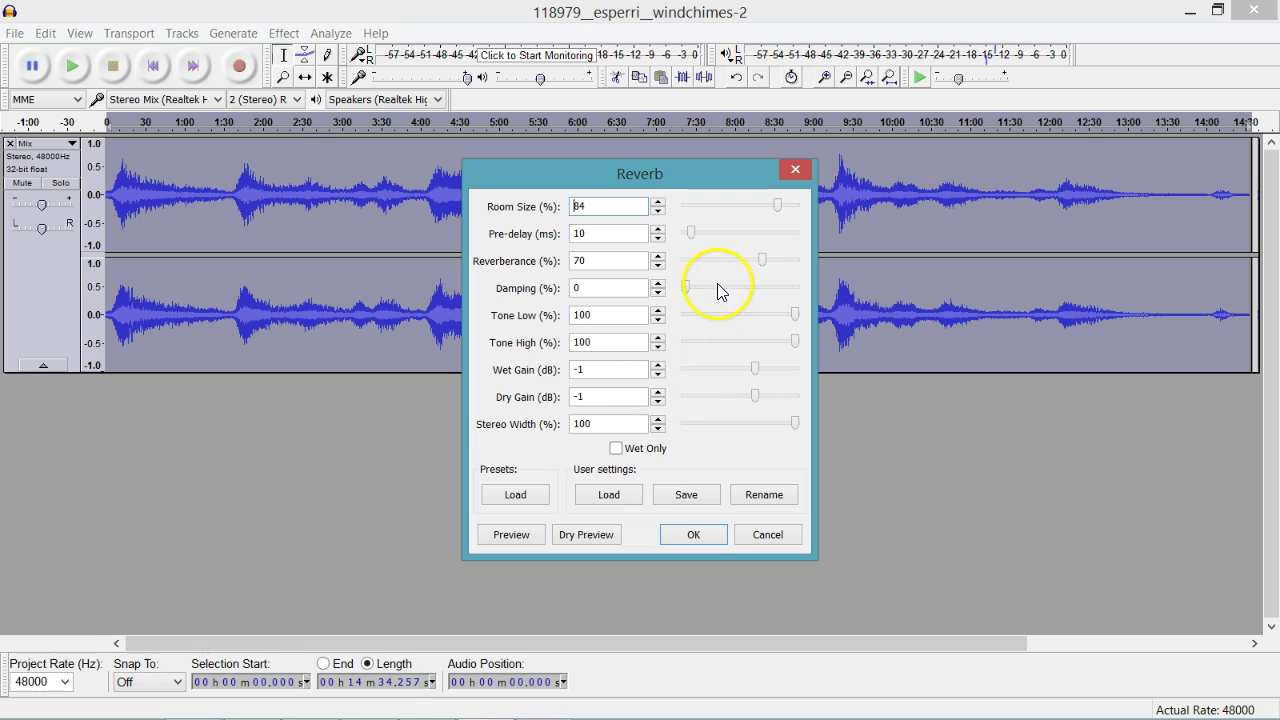
{"action": "left_click", "coordinate": [512, 535]}
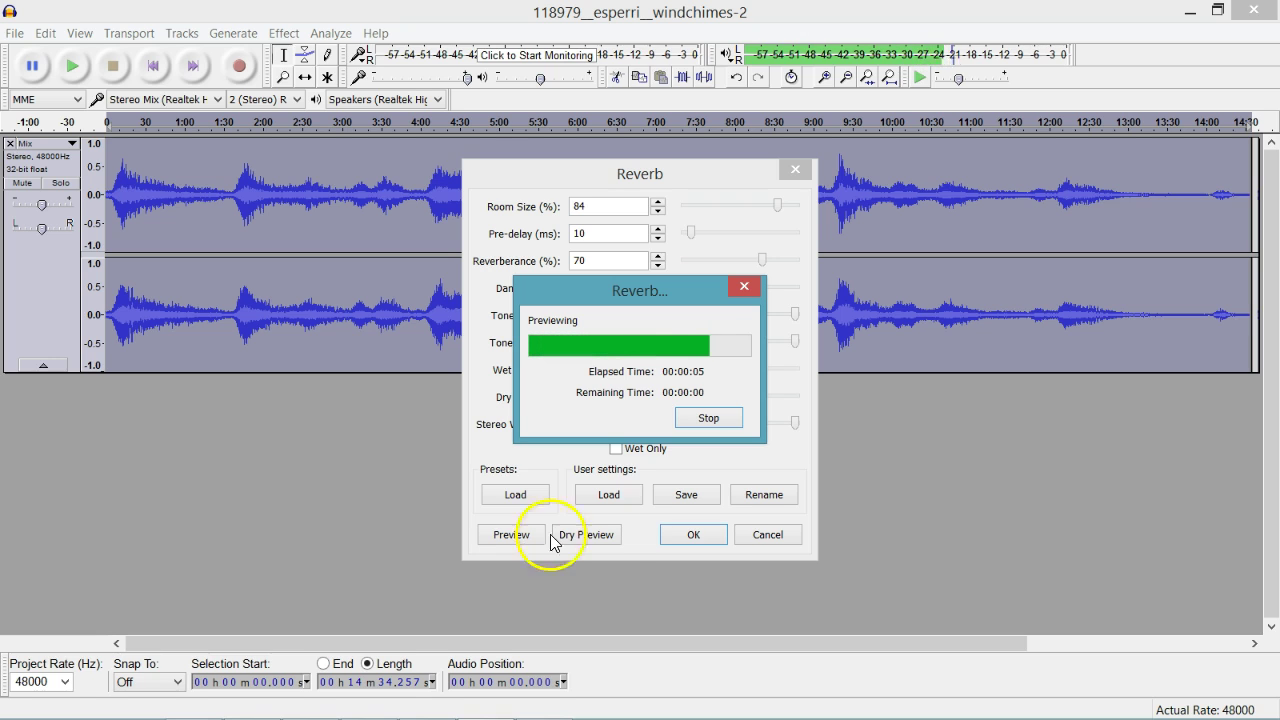
{"action": "left_click", "coordinate": [690, 535]}
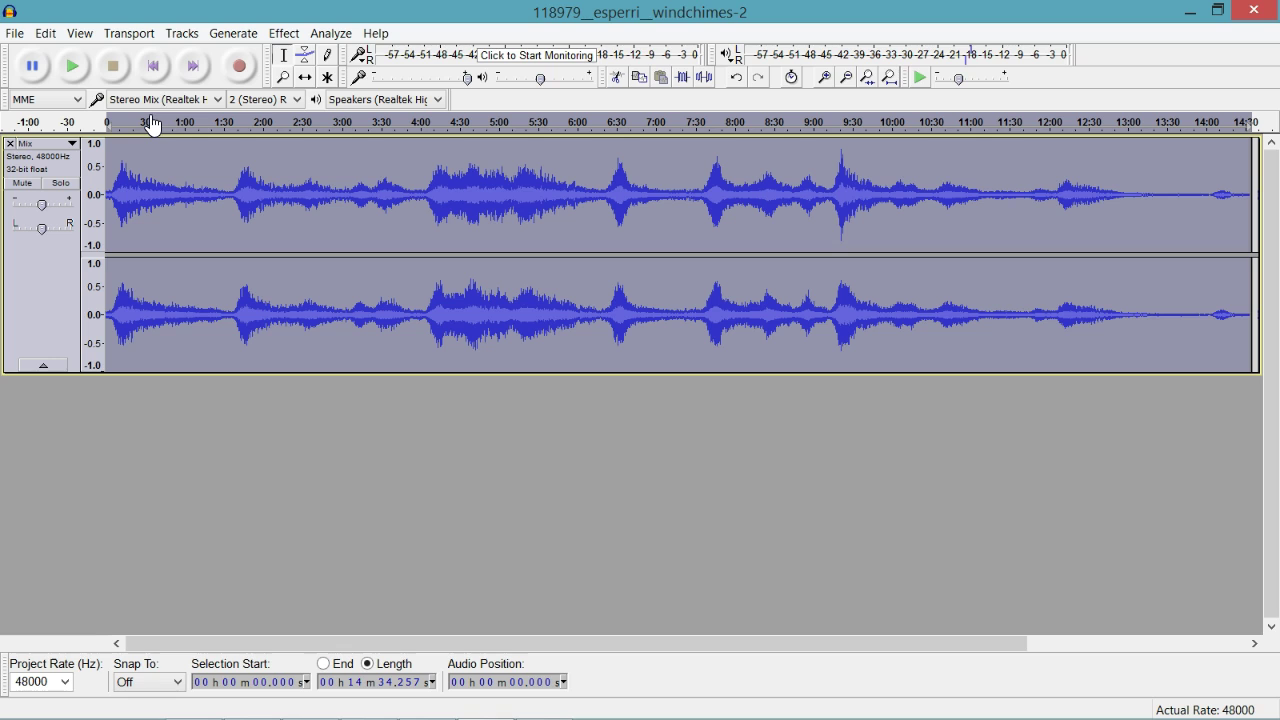
Play the reverbed track, jumping to about 3:49, 5:05 and 8:15, then stop.
{"action": "left_click", "coordinate": [73, 67]}
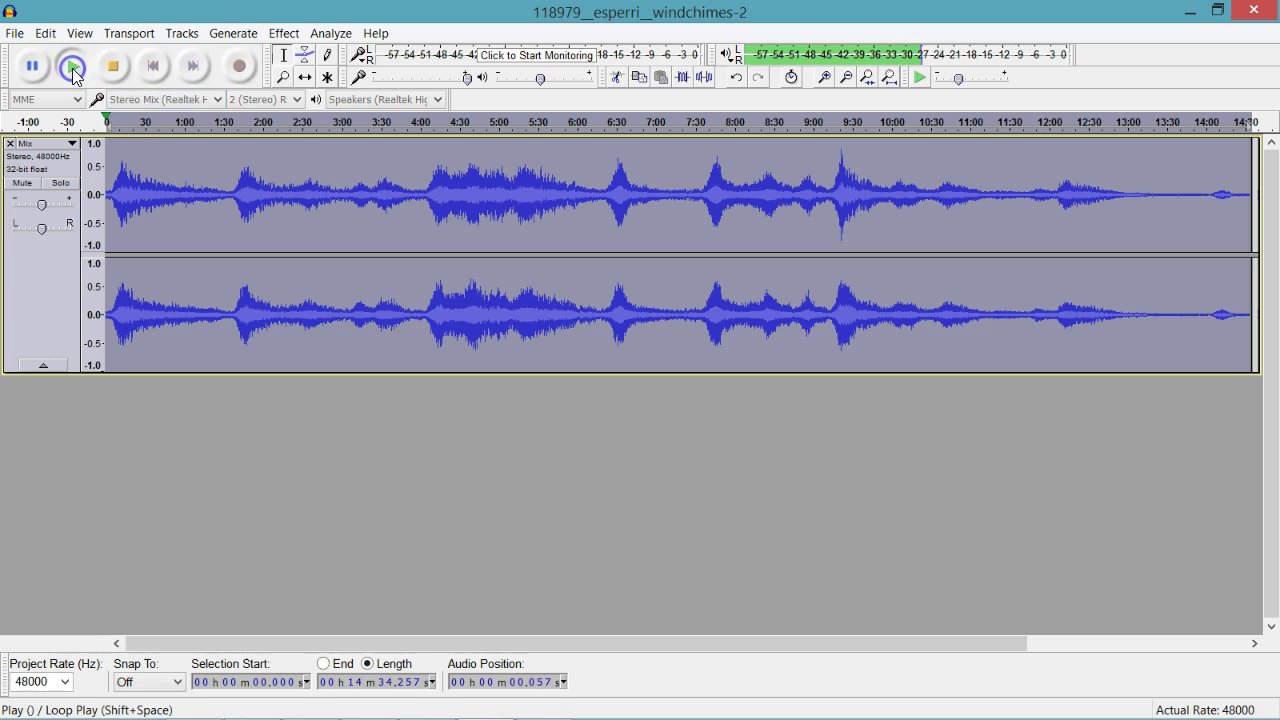
{"action": "left_click", "coordinate": [408, 130]}
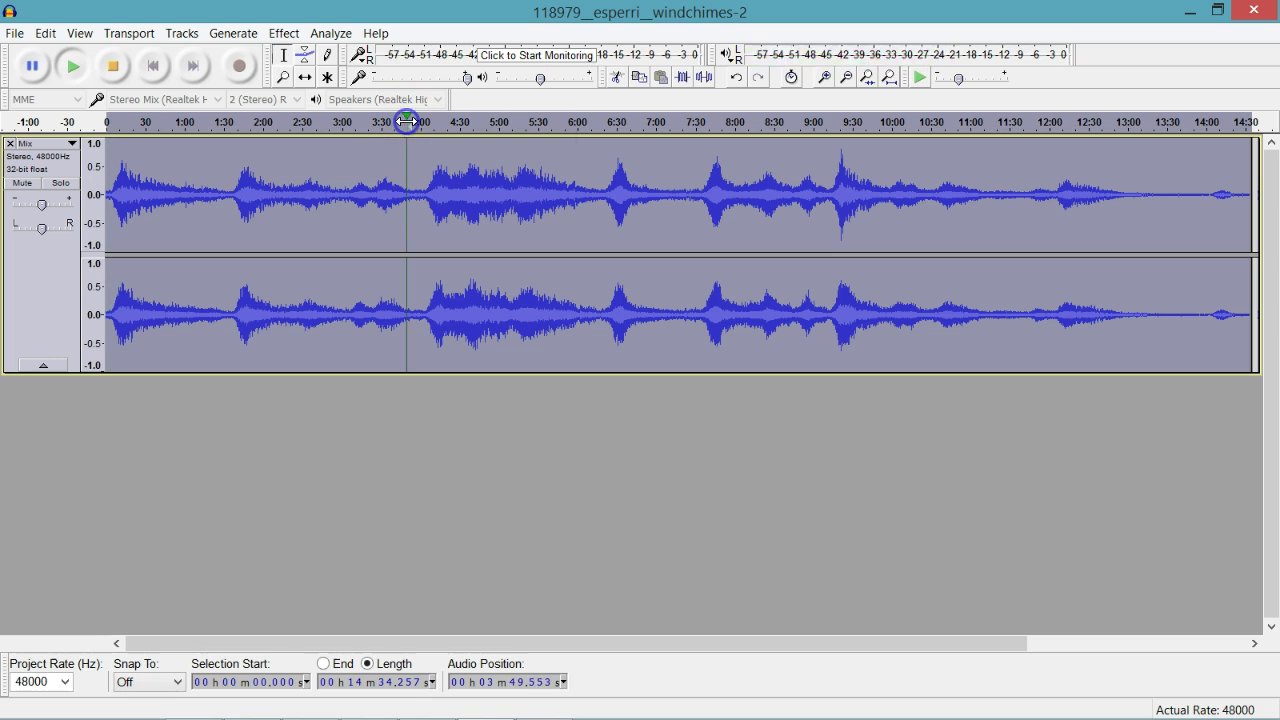
{"action": "left_click", "coordinate": [508, 124]}
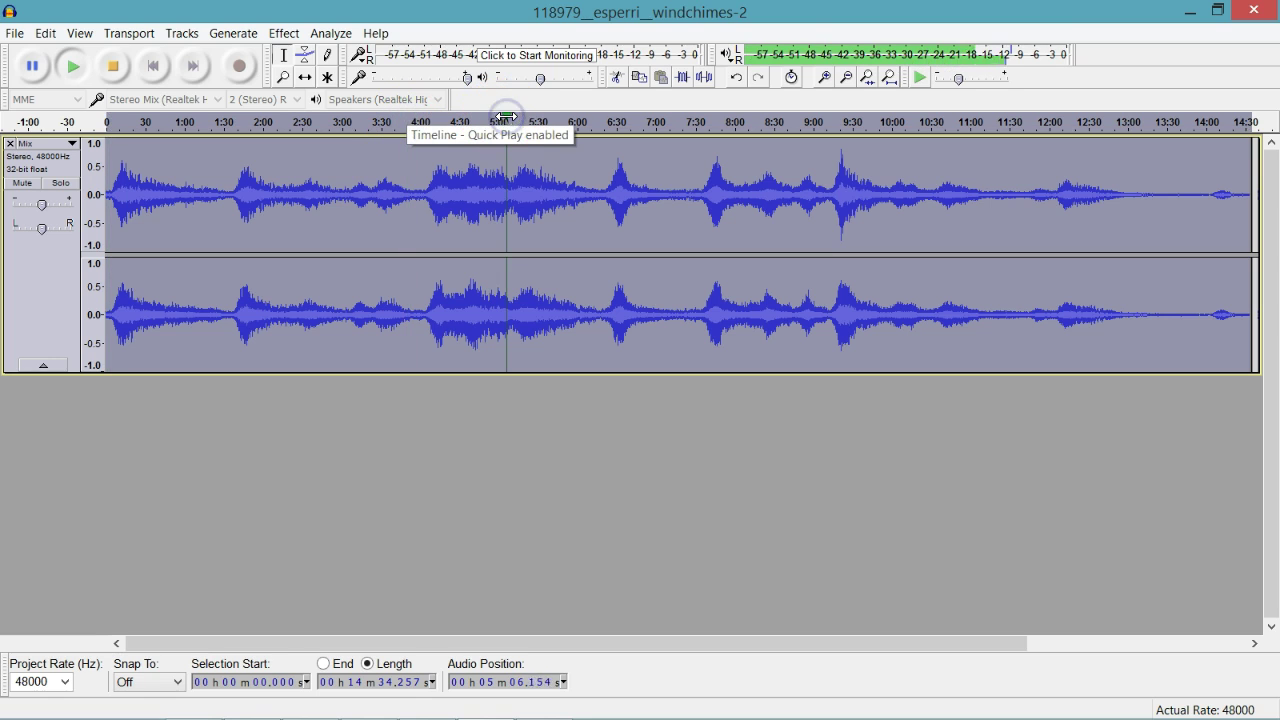
{"action": "left_click", "coordinate": [755, 126]}
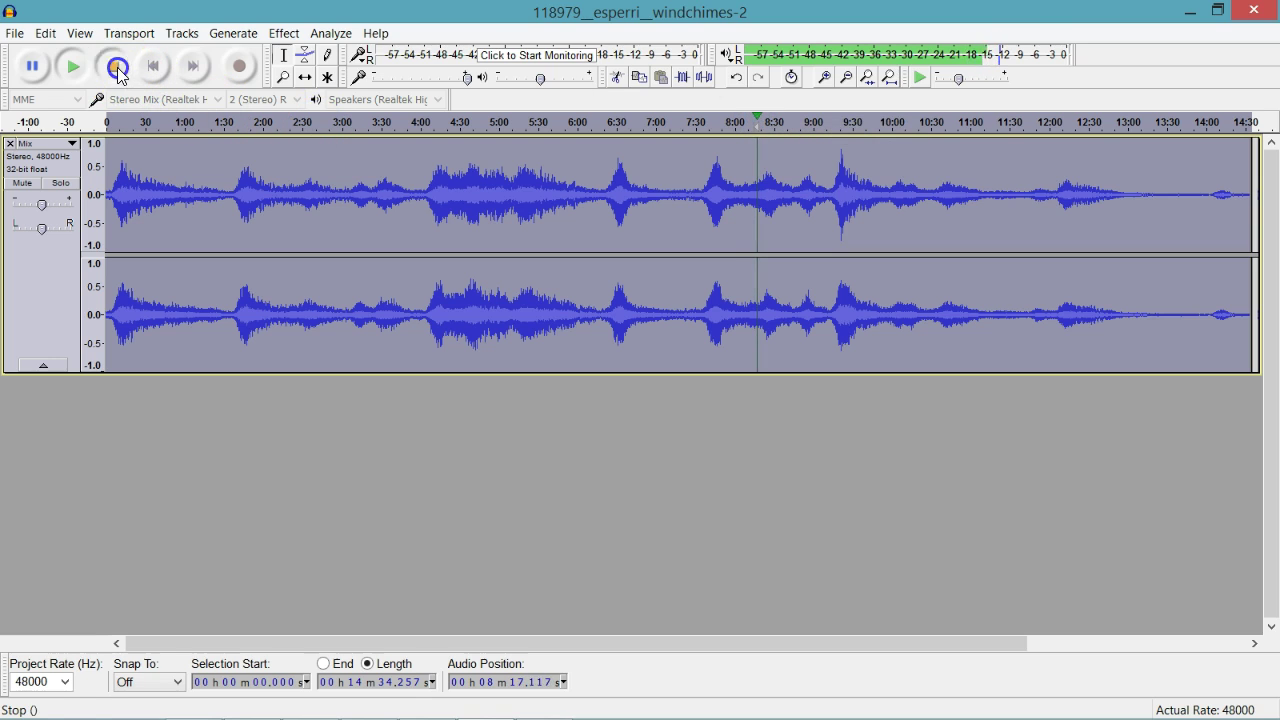
{"action": "left_click", "coordinate": [113, 66]}
{"action": "left_click", "coordinate": [15, 33]}
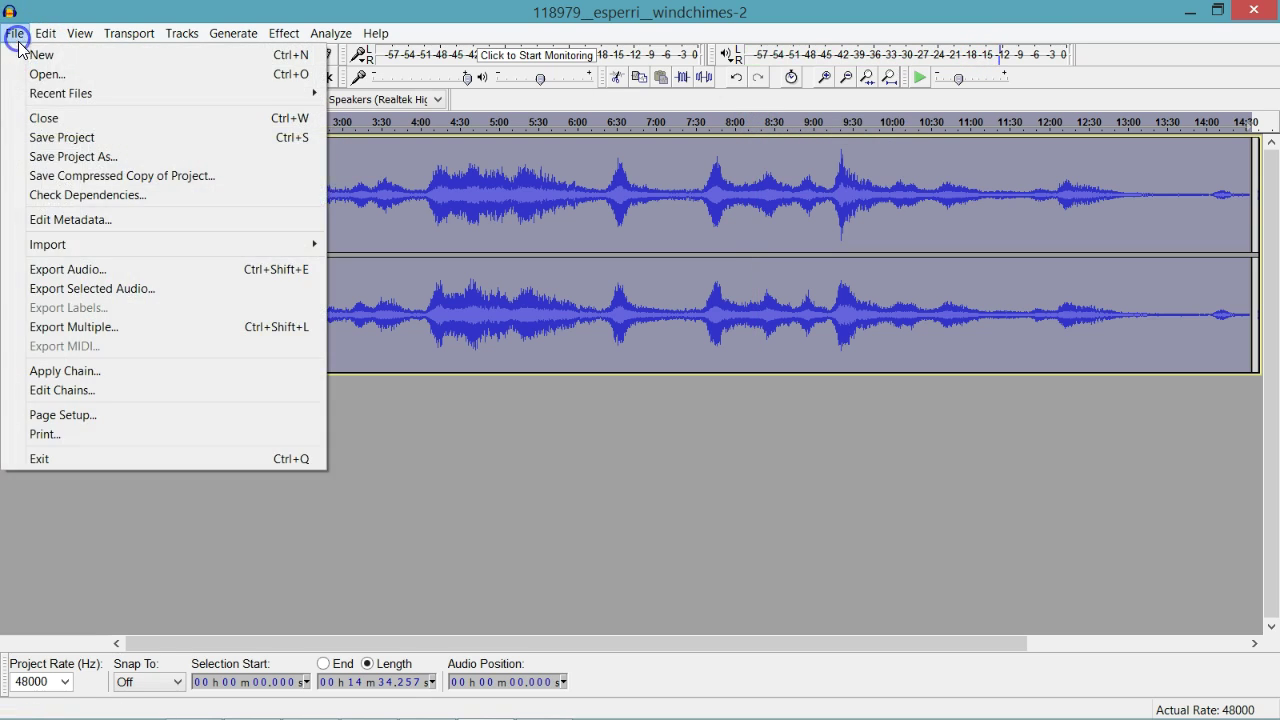
{"action": "left_click", "coordinate": [94, 268]}
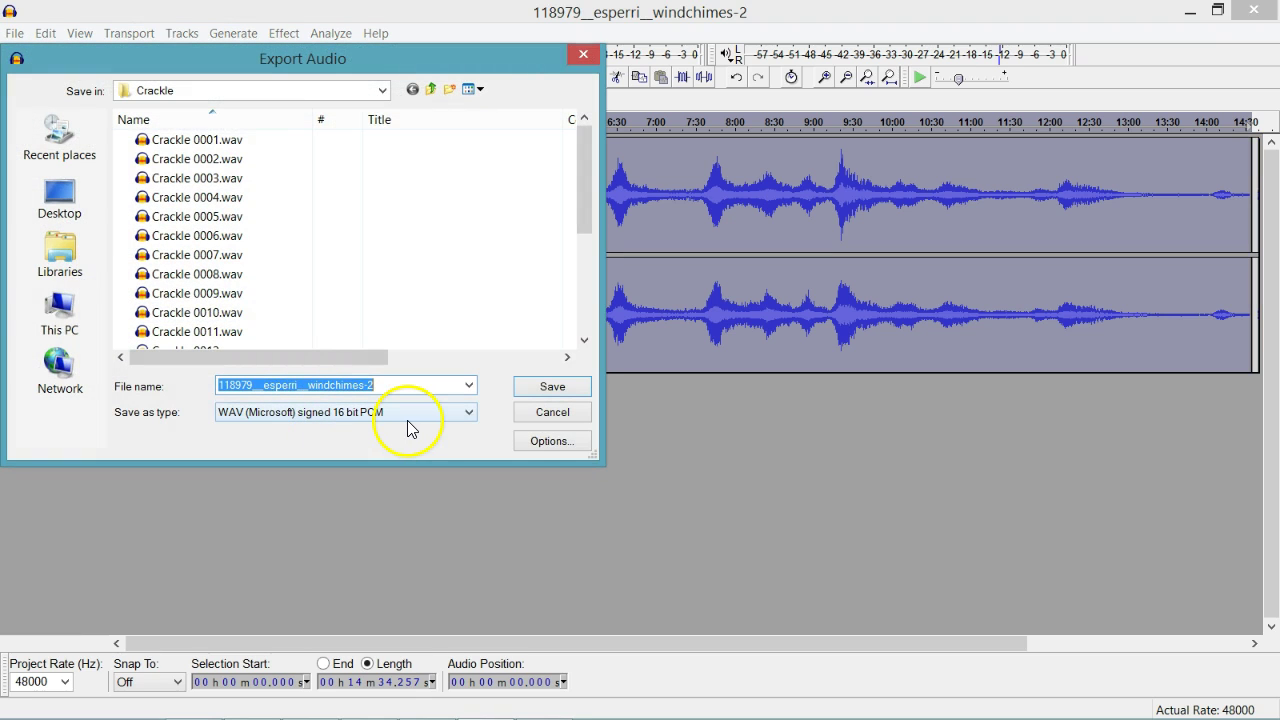
{"action": "left_click", "coordinate": [545, 414]}
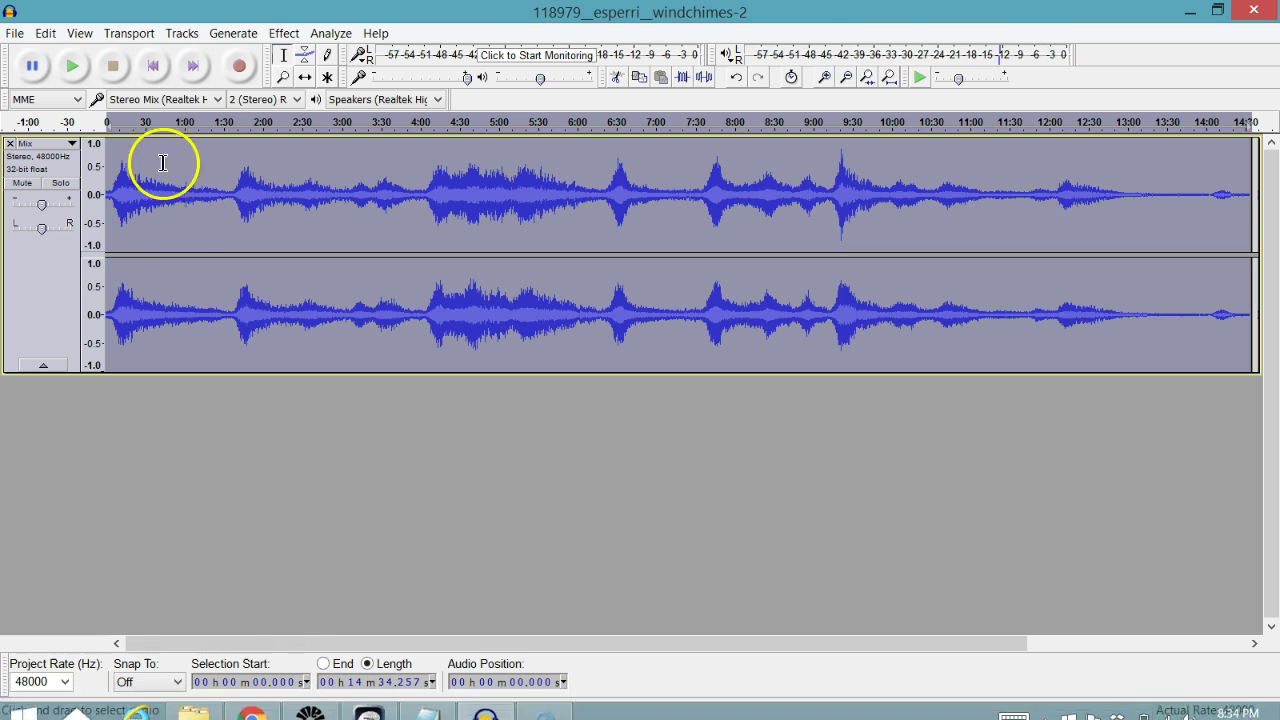
{"action": "left_click", "coordinate": [224, 36]}
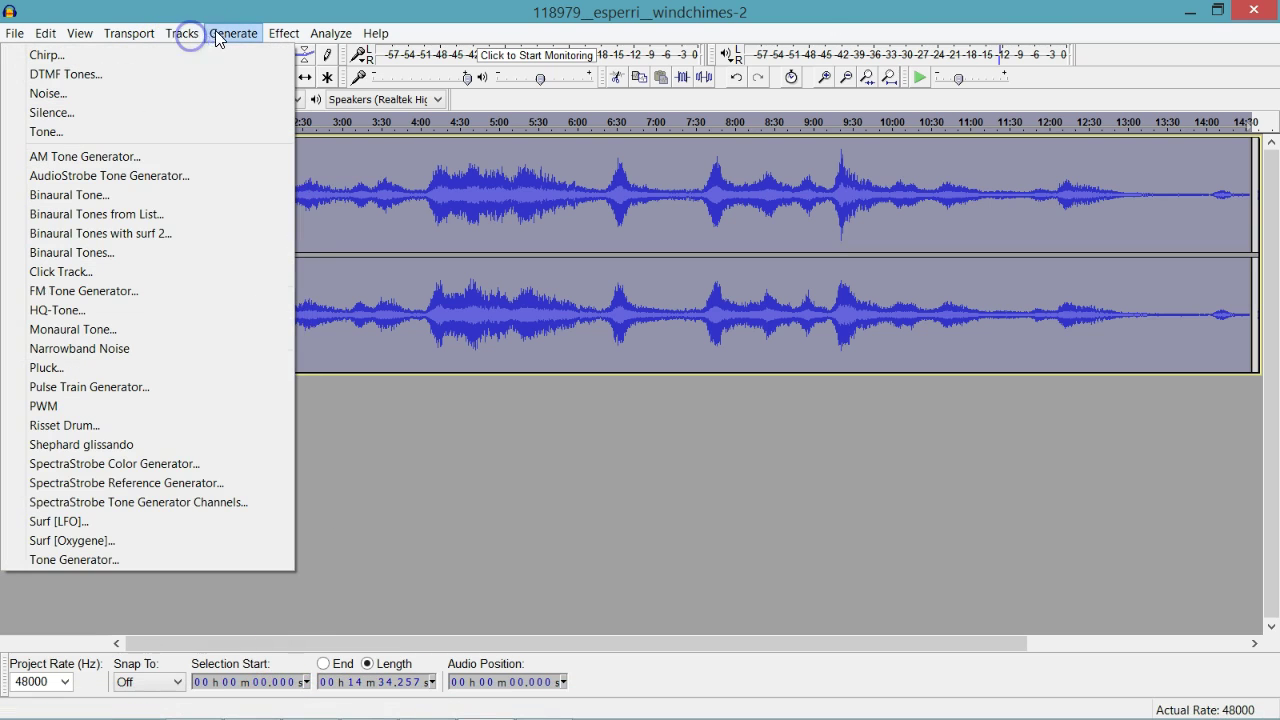
{"action": "mouse_move", "coordinate": [294, 31]}
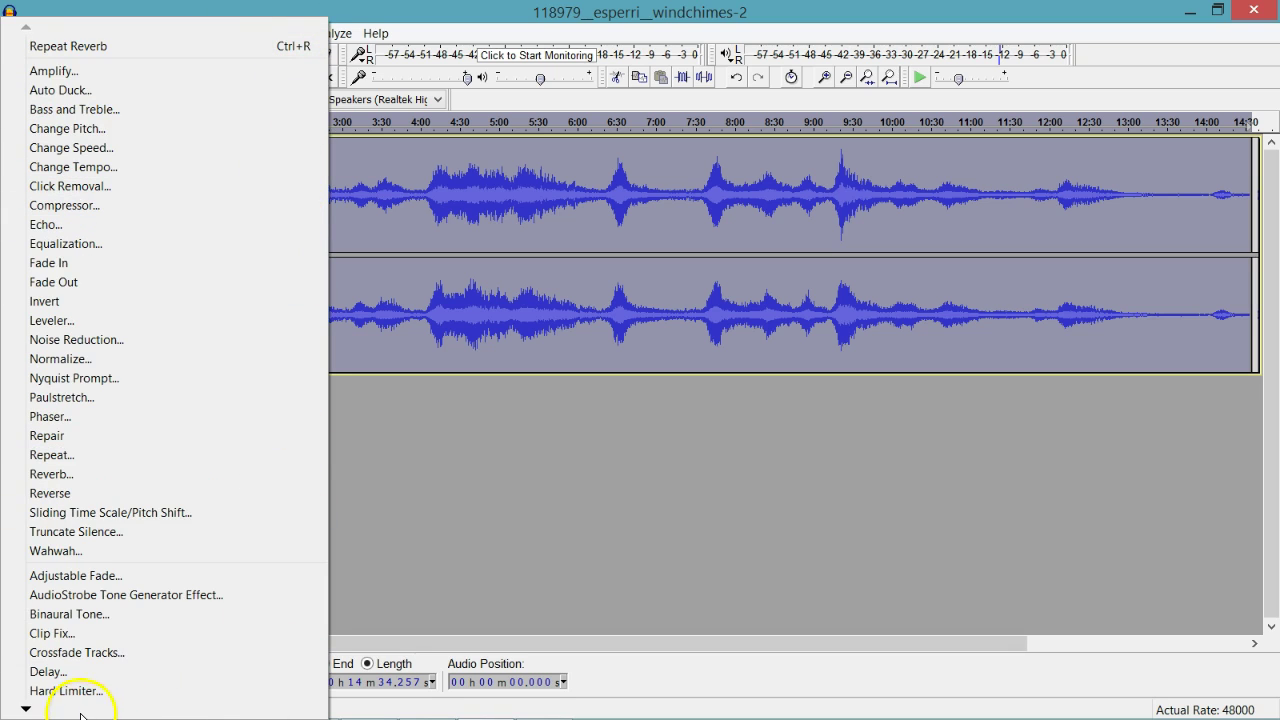
{"action": "mouse_move", "coordinate": [77, 710]}
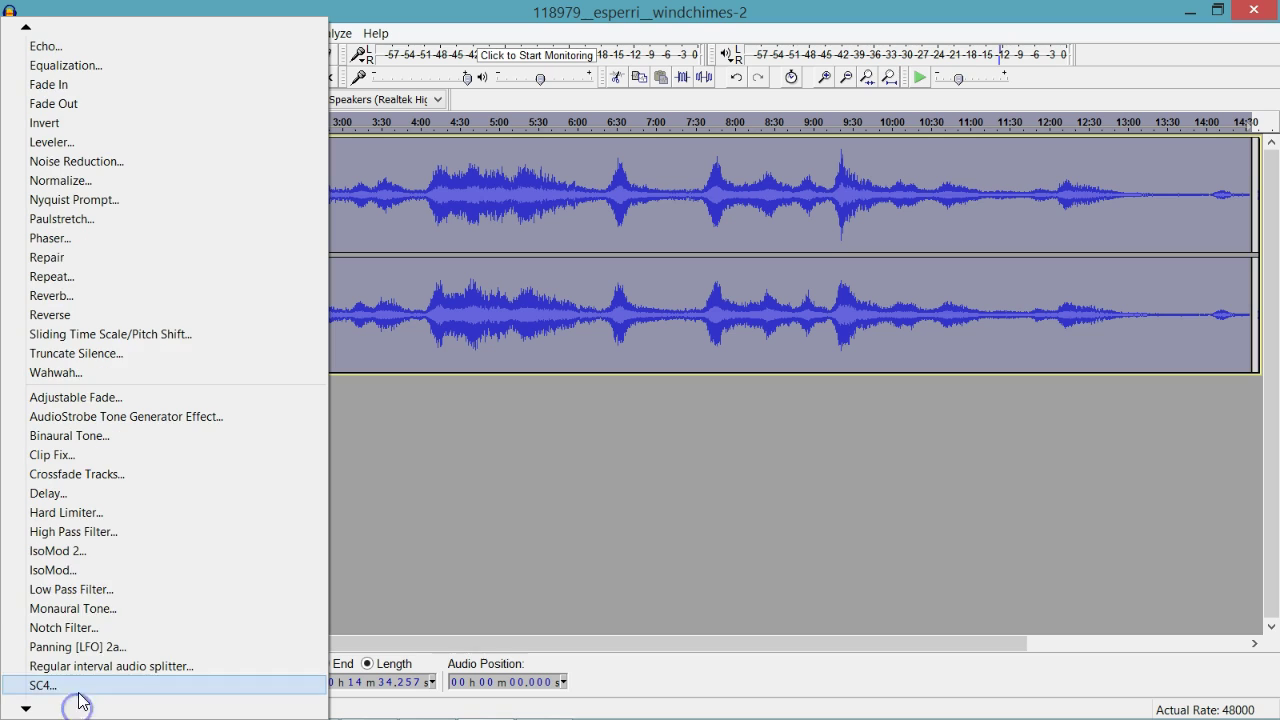
{"action": "left_click", "coordinate": [134, 553]}
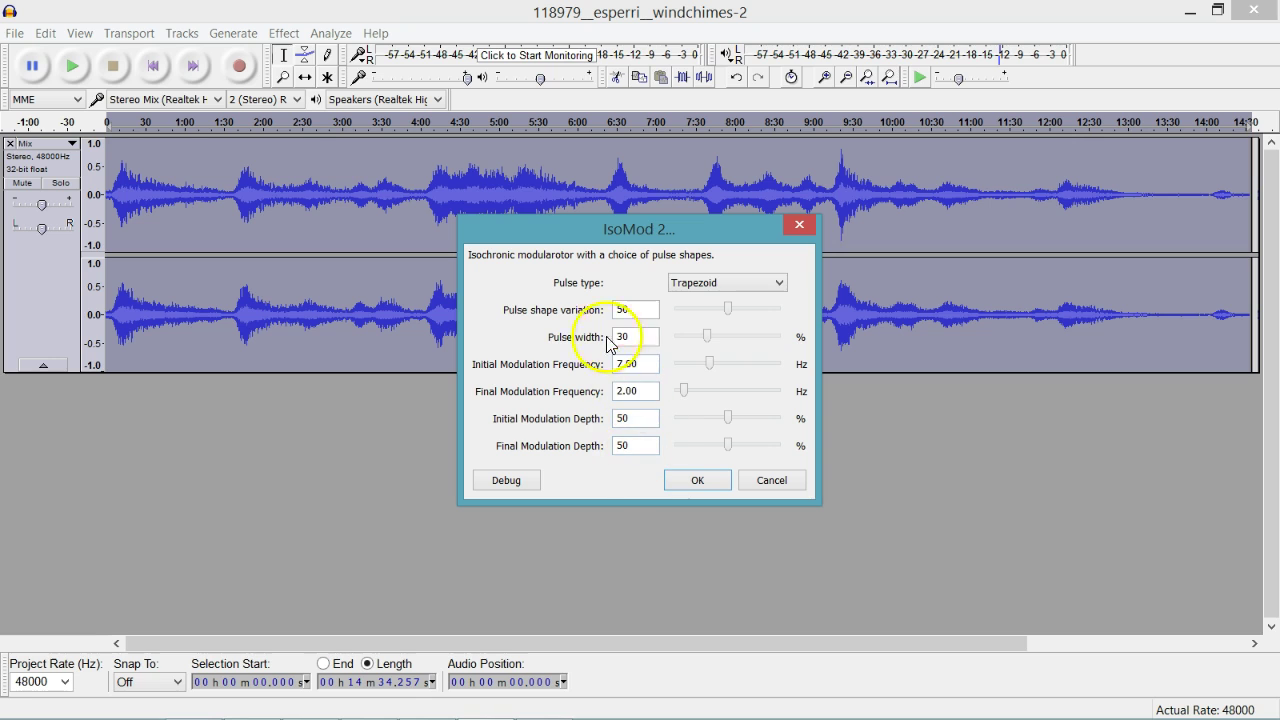
{"action": "left_click", "coordinate": [690, 482]}
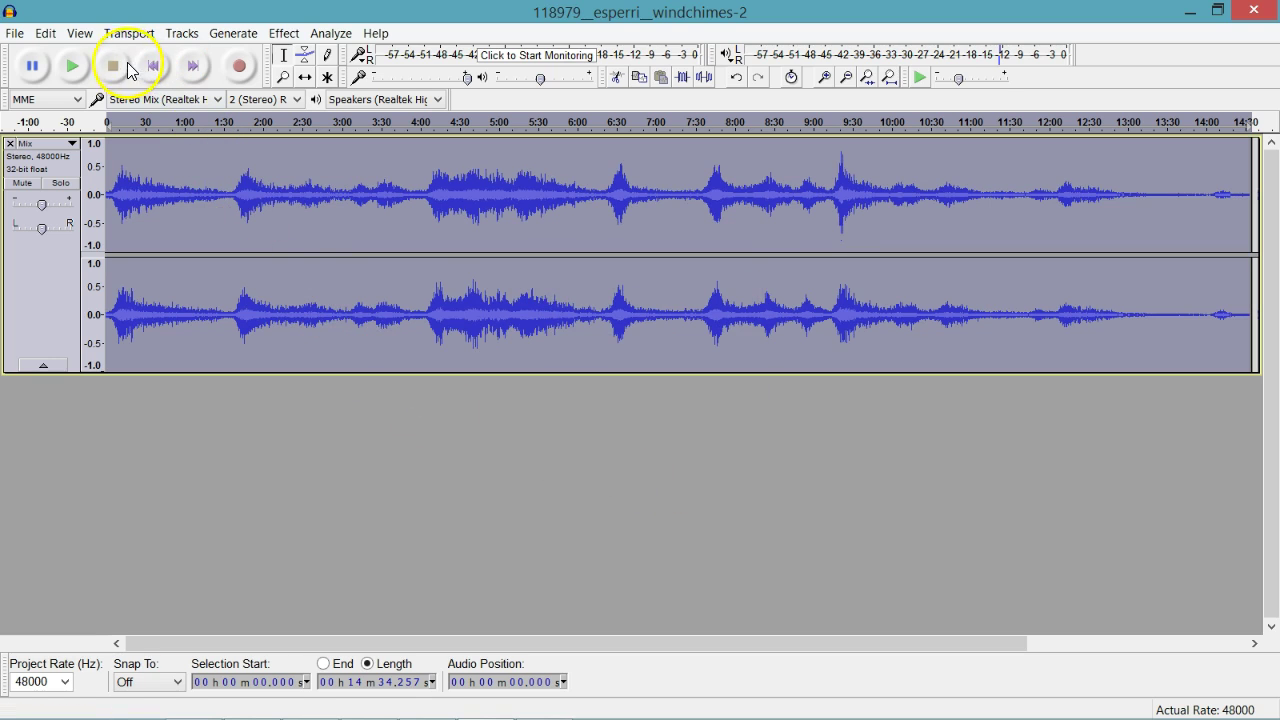
{"action": "left_click", "coordinate": [75, 65]}
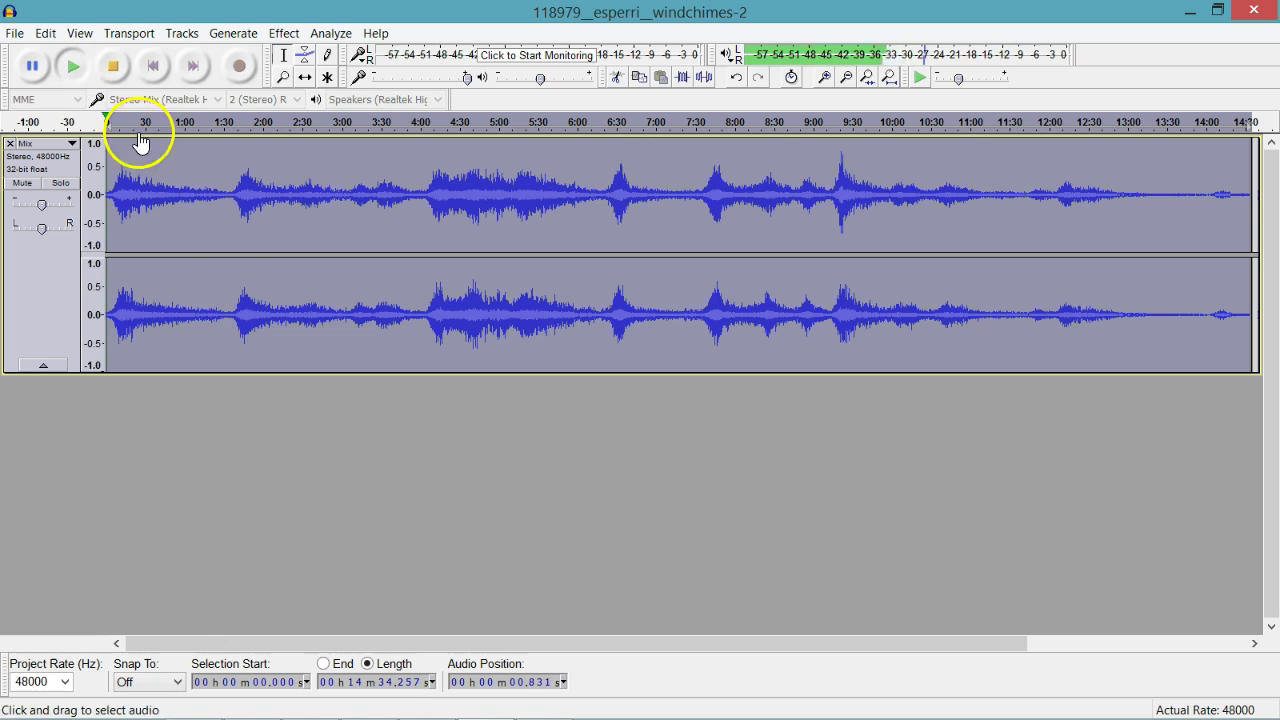
{"action": "left_click", "coordinate": [247, 122]}
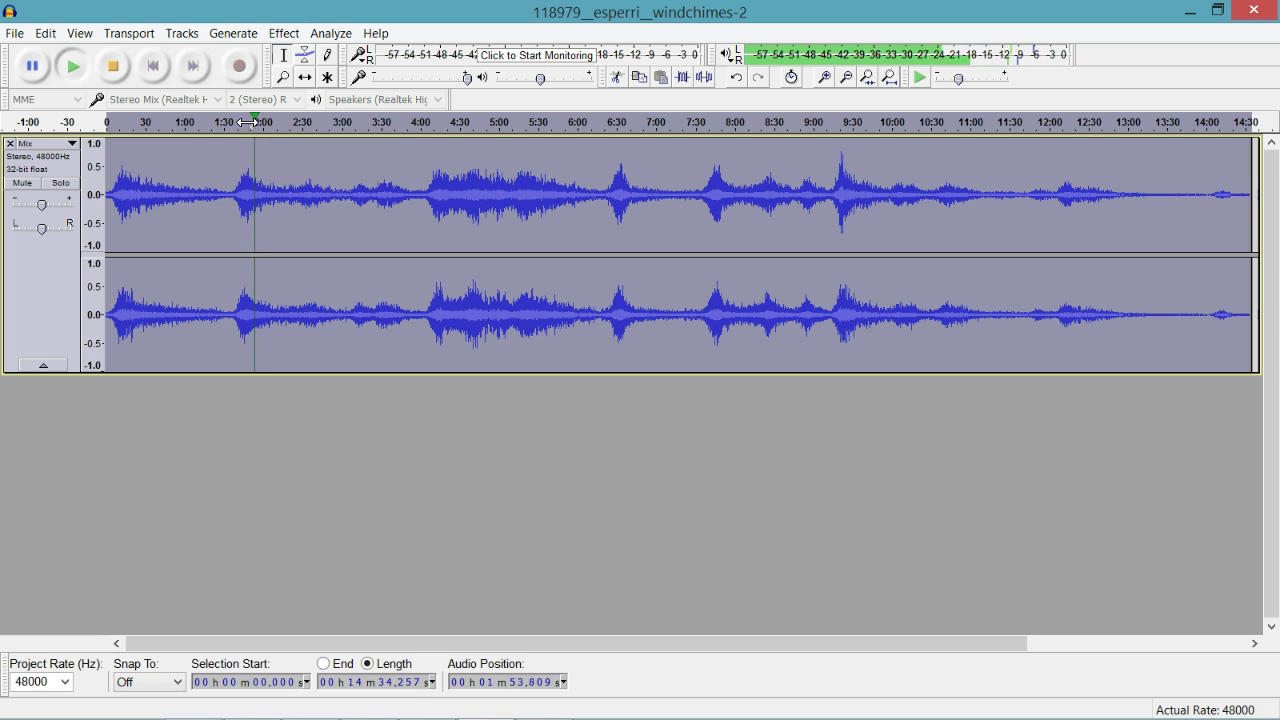
{"action": "left_click", "coordinate": [113, 66]}
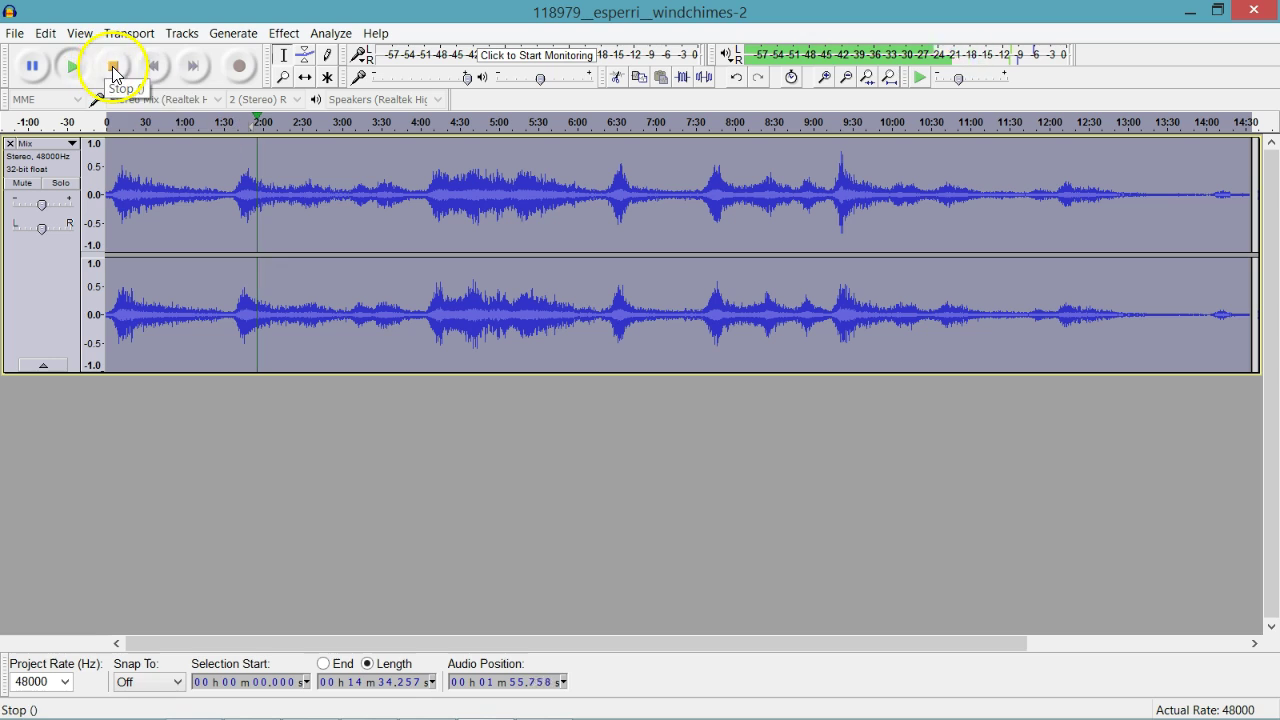
{"action": "left_click", "coordinate": [46, 33]}
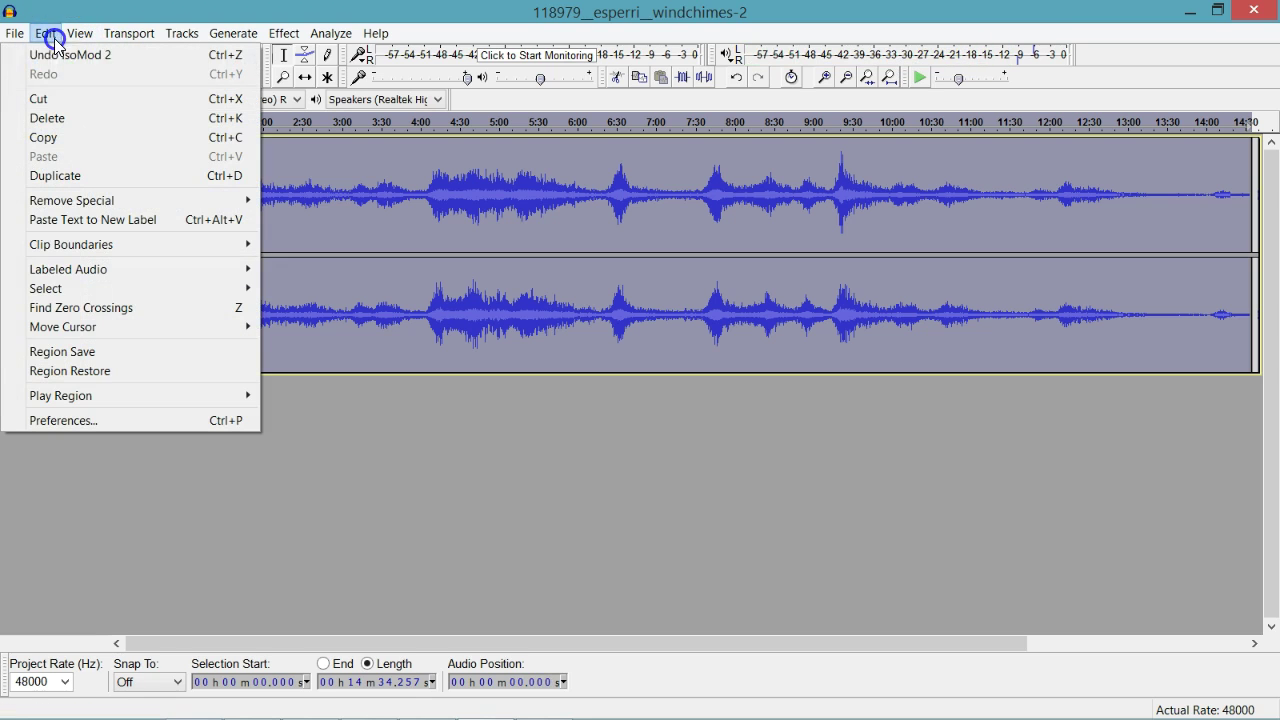
{"action": "left_click", "coordinate": [61, 80]}
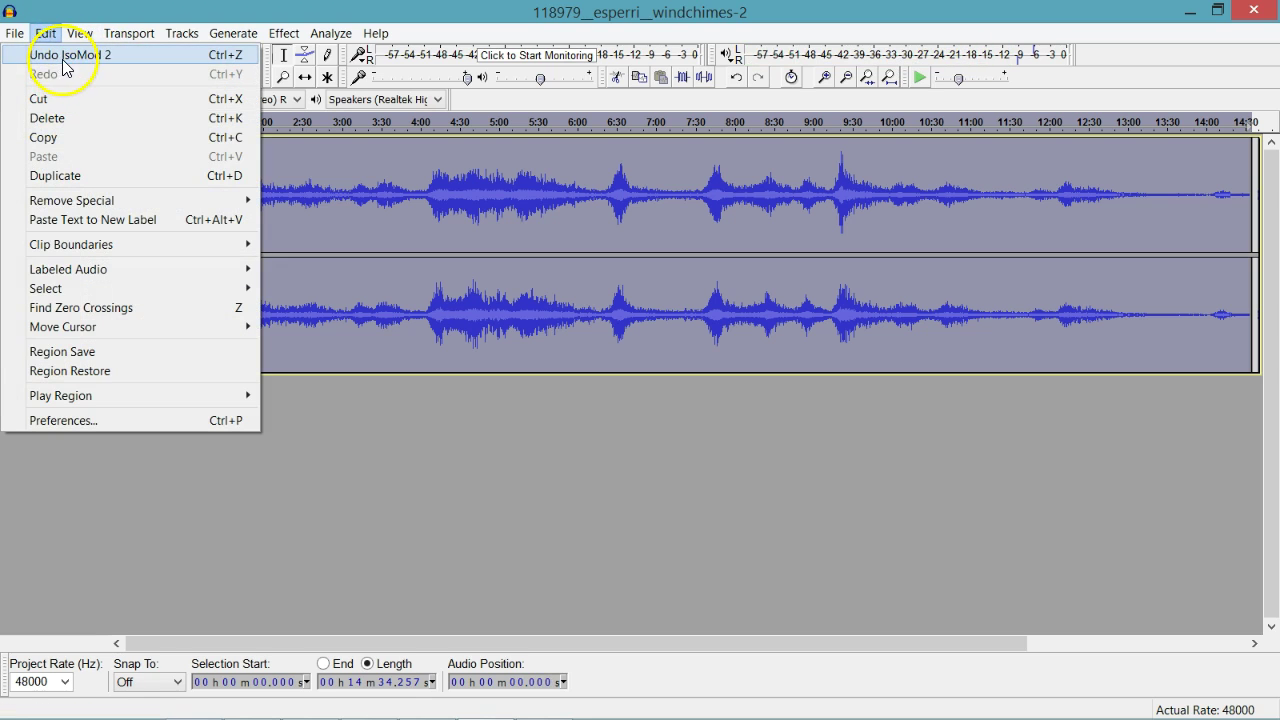
{"action": "left_click", "coordinate": [62, 56]}
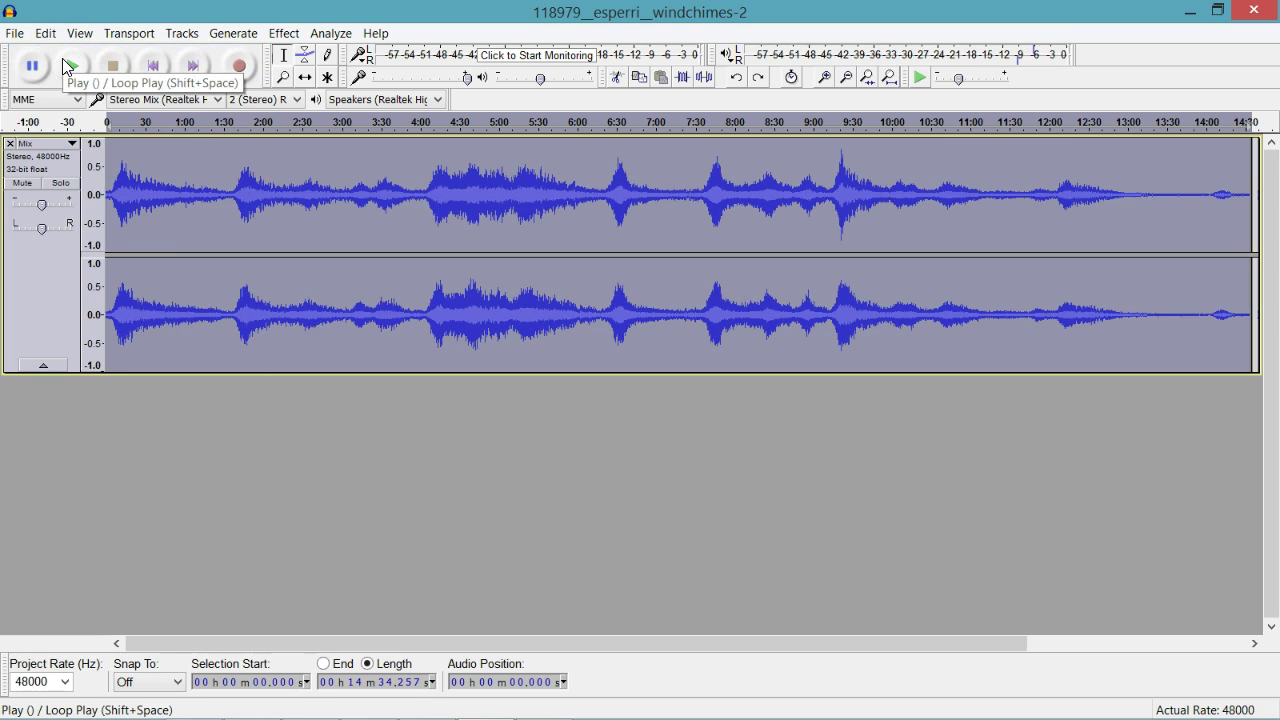
{"action": "left_click", "coordinate": [109, 63]}
{"action": "left_click", "coordinate": [238, 217]}
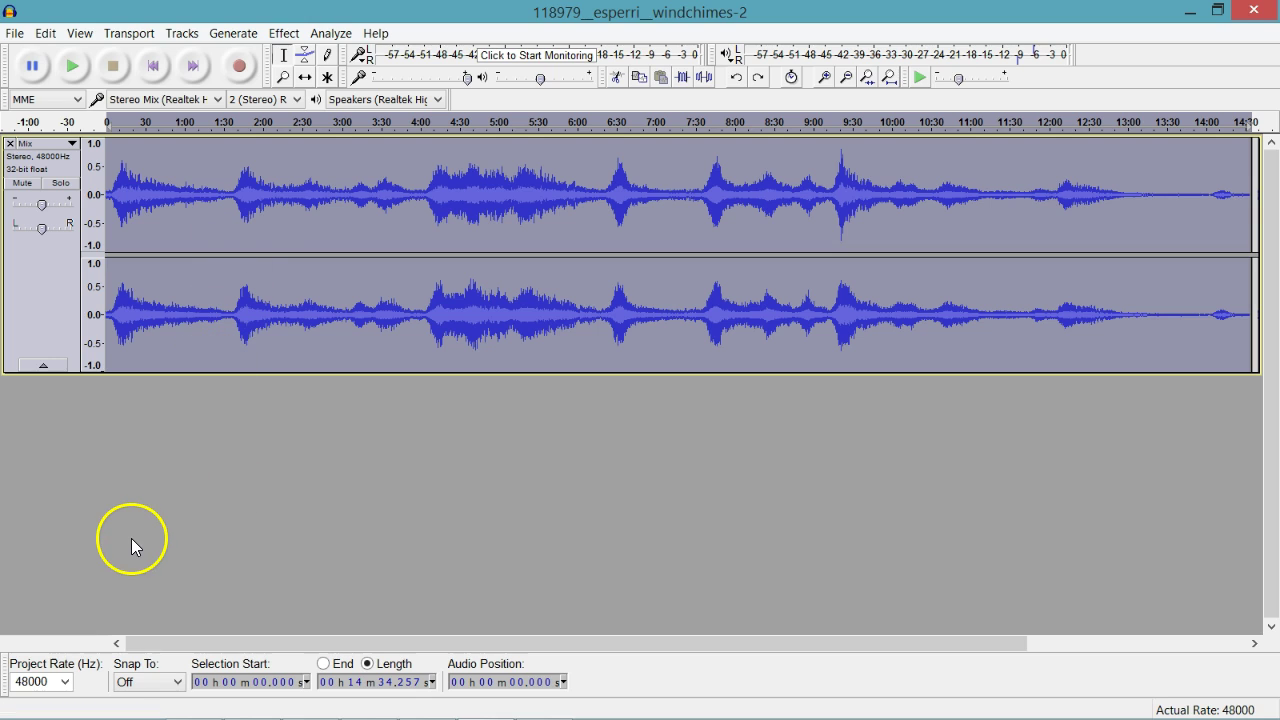
Minimize Audacity and return to Chrome's Freesound page for Windchimes 2.wav.
{"action": "left_click", "coordinate": [1190, 12]}
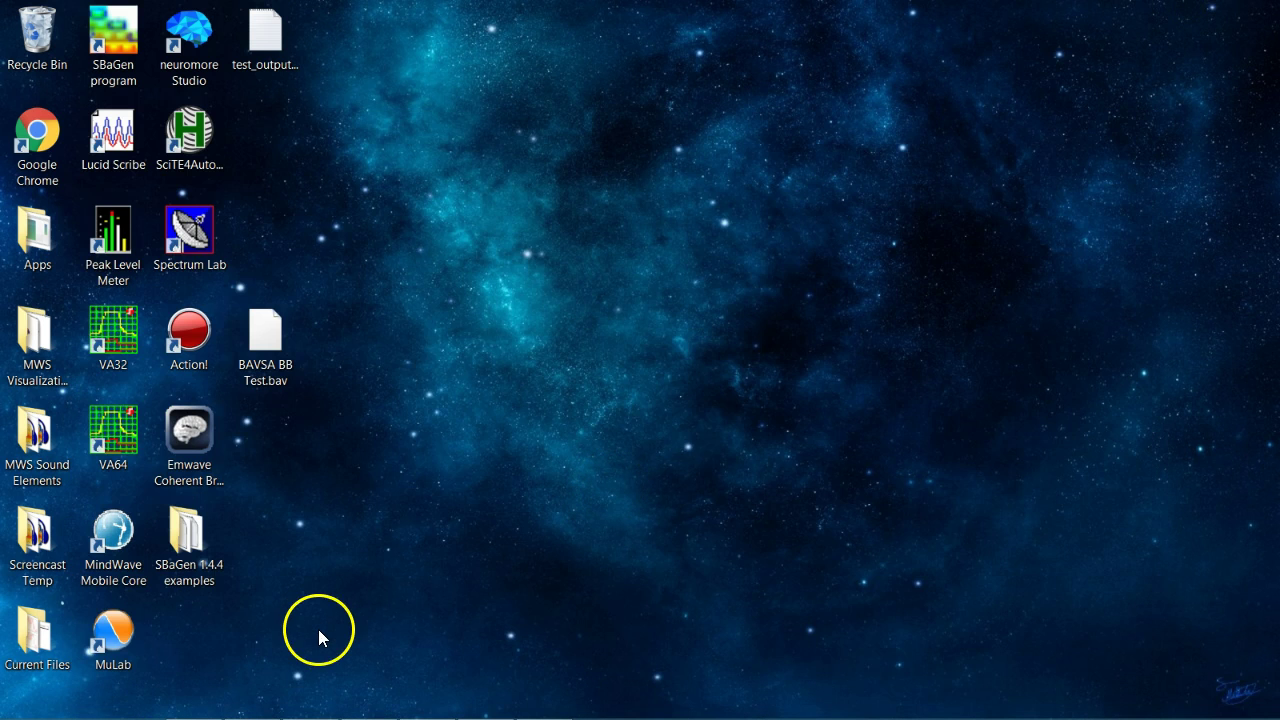
{"action": "mouse_move", "coordinate": [310, 700]}
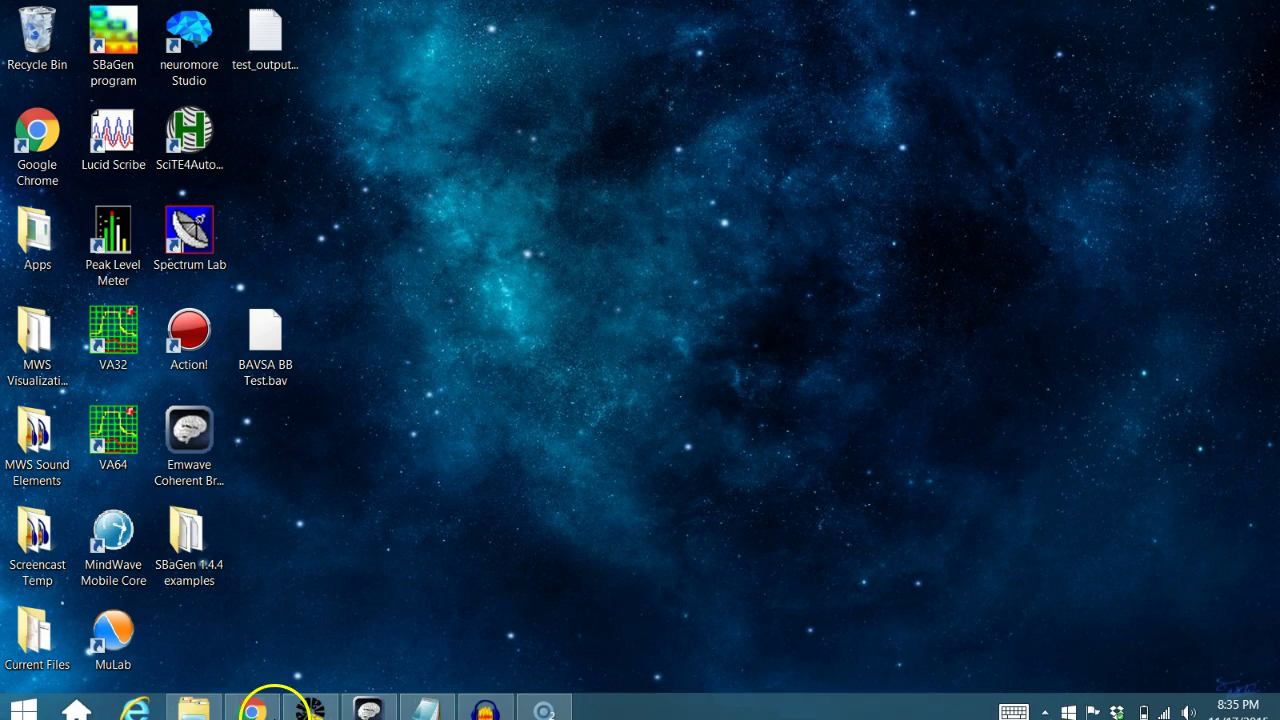
{"action": "left_click", "coordinate": [254, 702]}
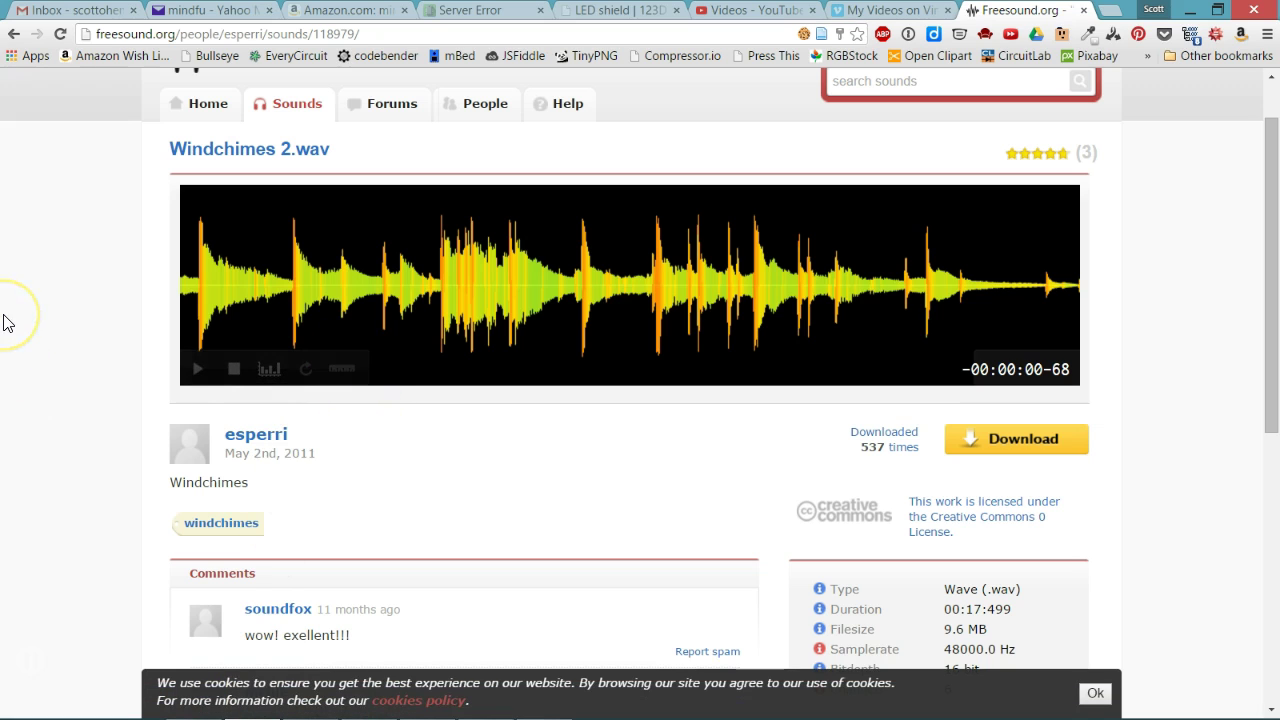
{"action": "left_click", "coordinate": [35, 255]}
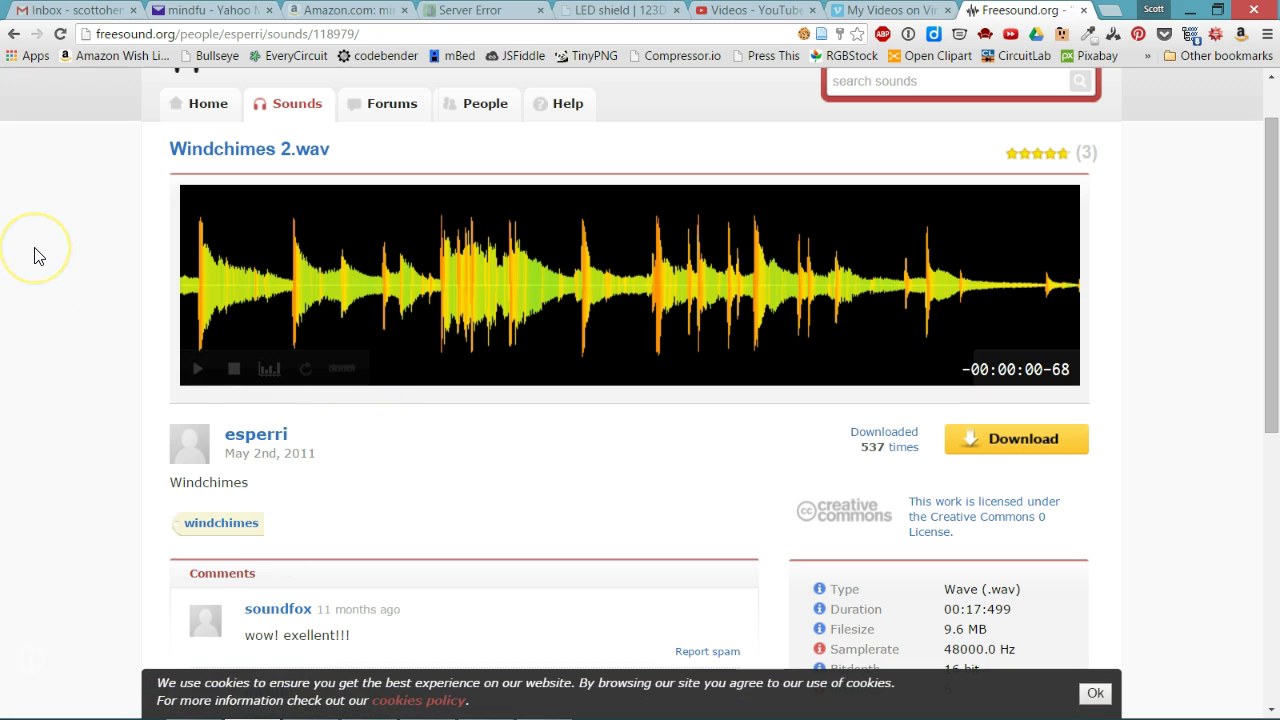